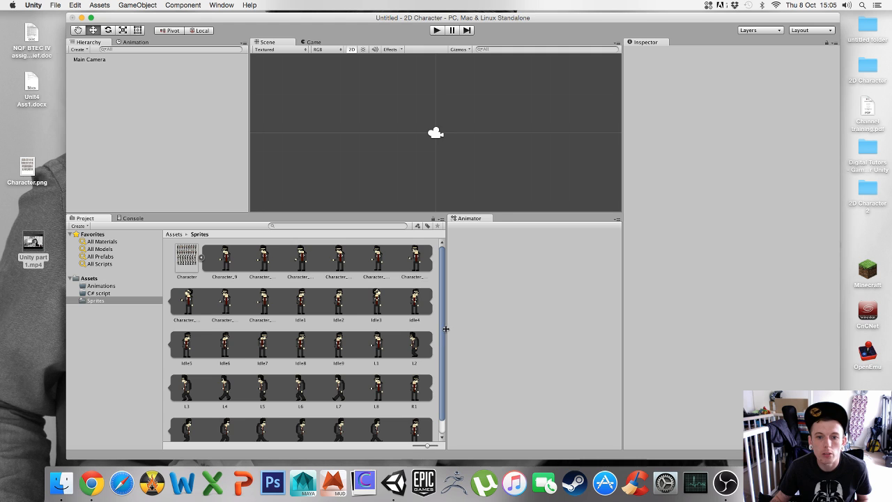
Close the docked Animation and Animator panels to tidy the editor layout
left_click_drag(443, 330, 450, 322)
scroll(450, 340, "down", 1)
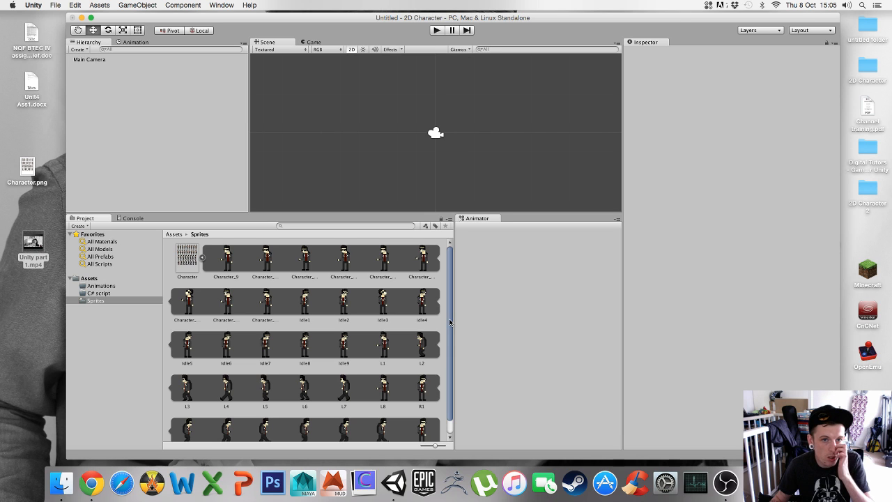
left_click(135, 42)
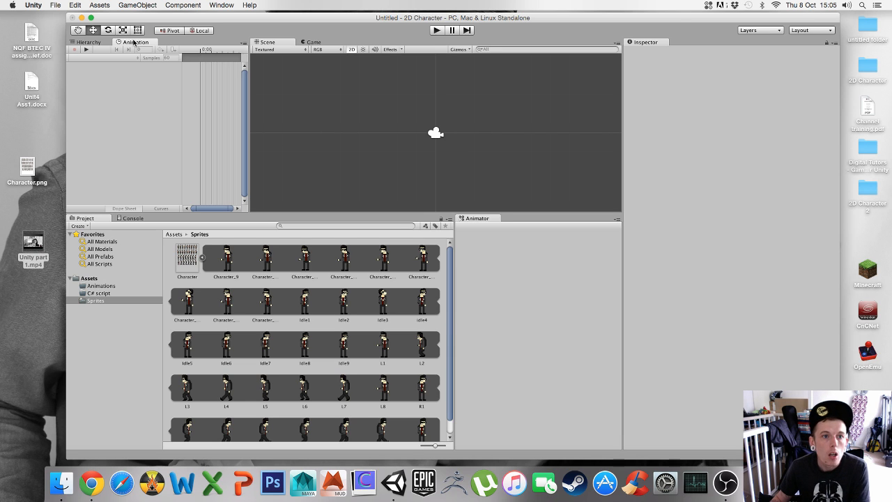
left_click(241, 44)
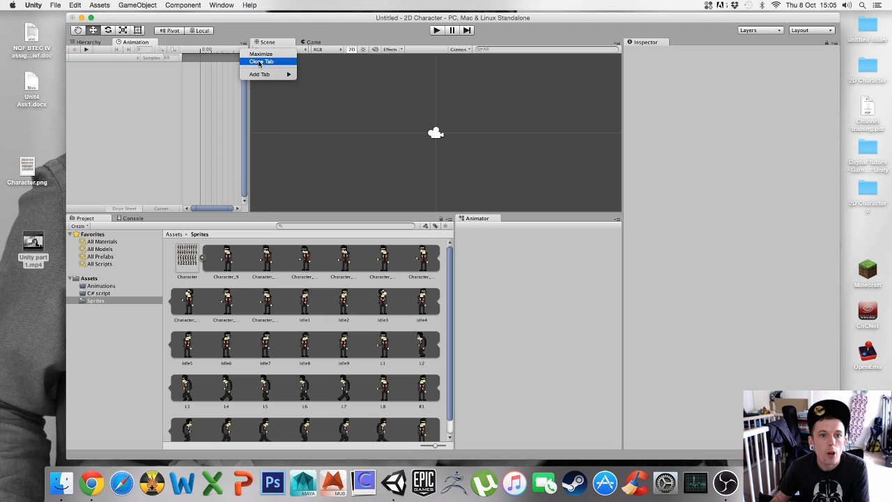
left_click(262, 62)
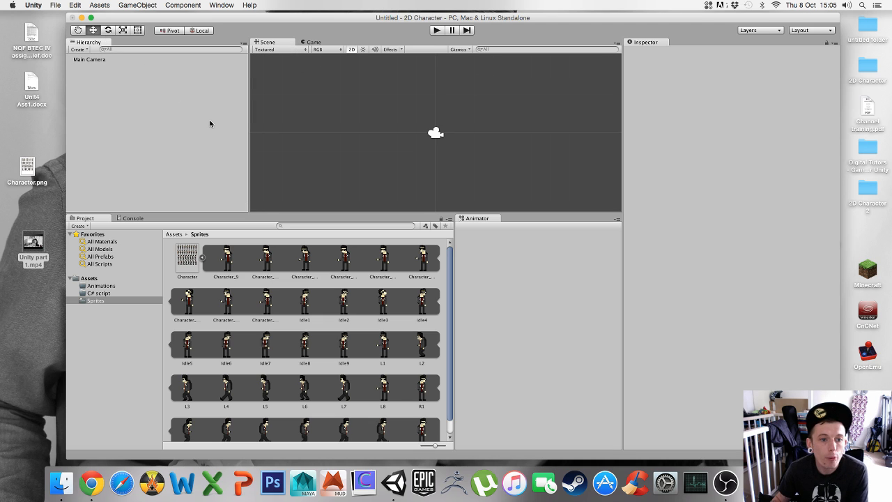
left_click(617, 220)
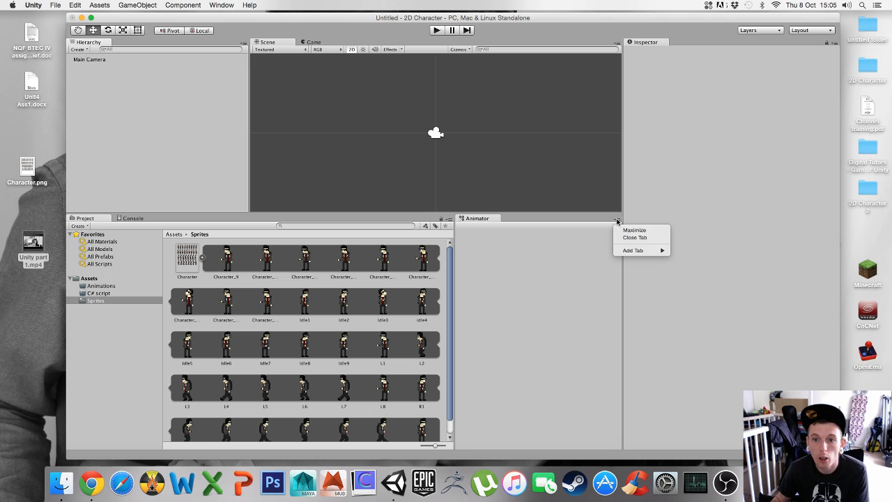
left_click(617, 239)
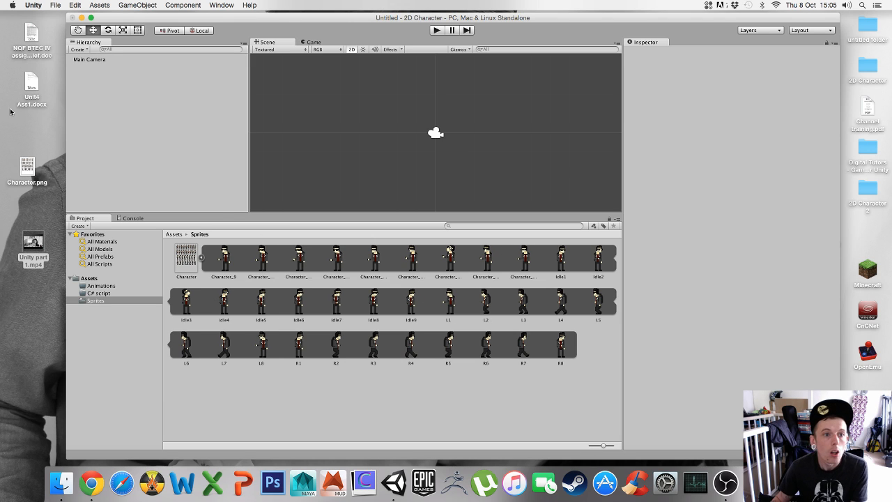
middle_click_drag(455, 148, 459, 144)
mouse_move(518, 148)
middle_mouse_down()
mouse_move(444, 149)
mouse_move(501, 154)
middle_mouse_up()
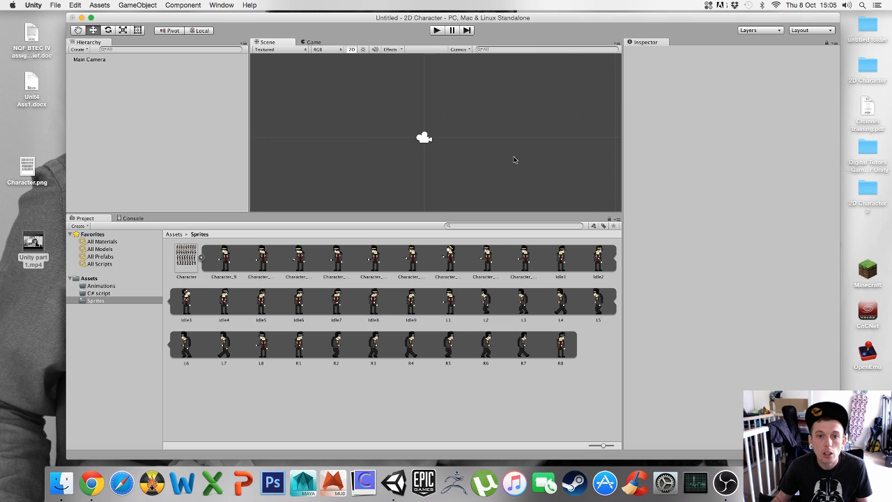
left_click(426, 137)
key("f")
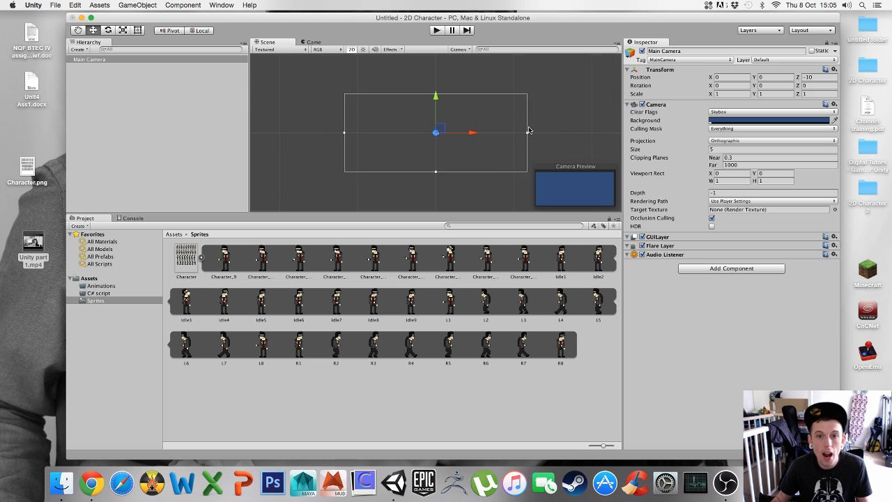
left_click(561, 124)
right_click_drag(363, 154, 543, 157, "alt")
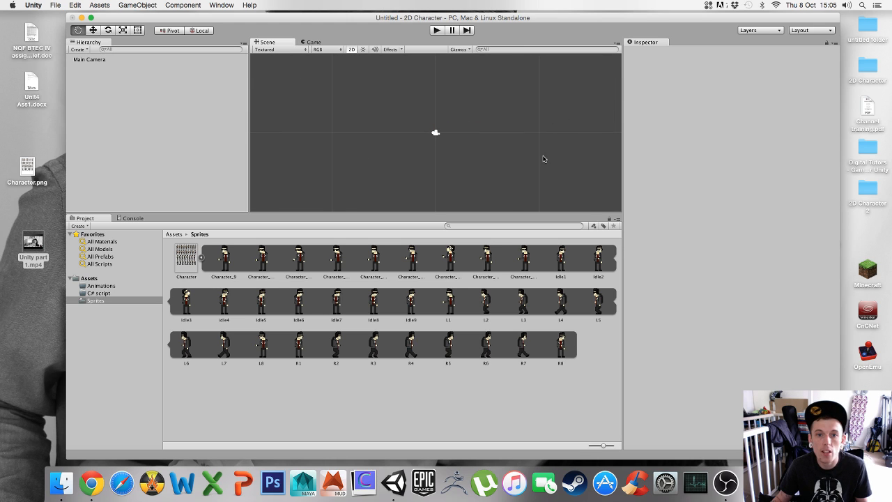
middle_click_drag(497, 154, 474, 157)
right_click_drag(451, 151, 474, 151, "alt")
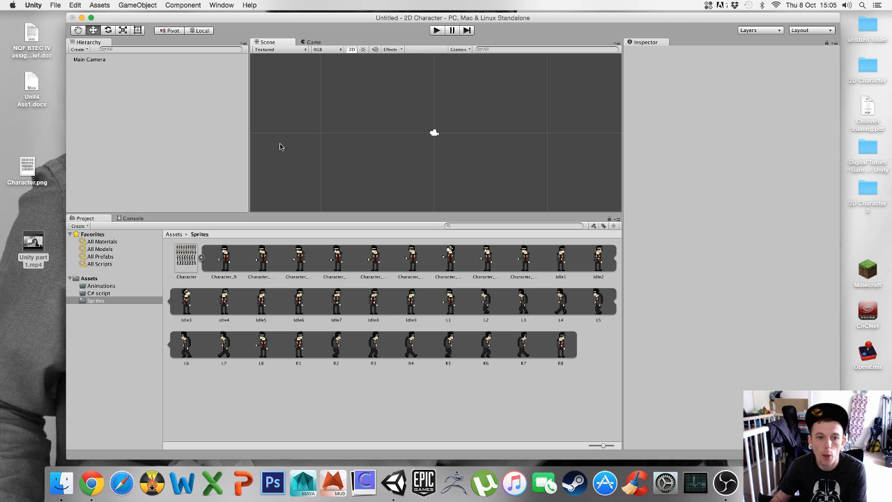
Create an empty game object in the hierarchy
right_click(133, 115)
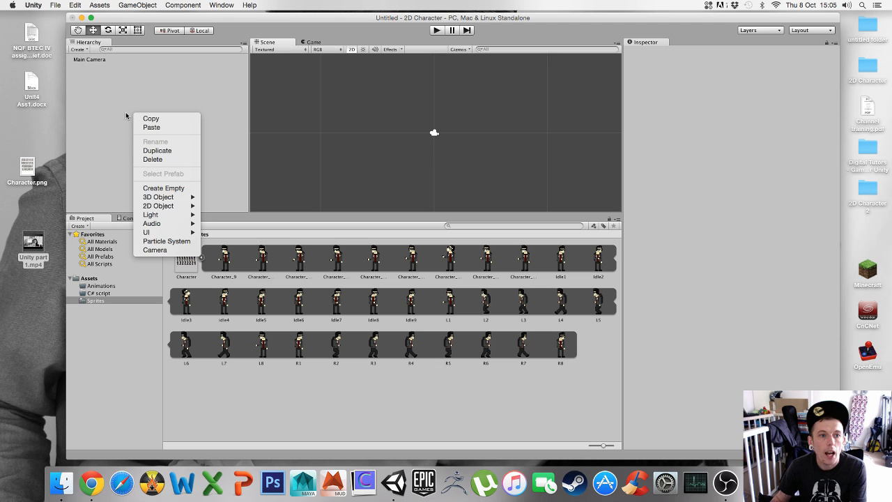
left_click(84, 99)
right_click(112, 106)
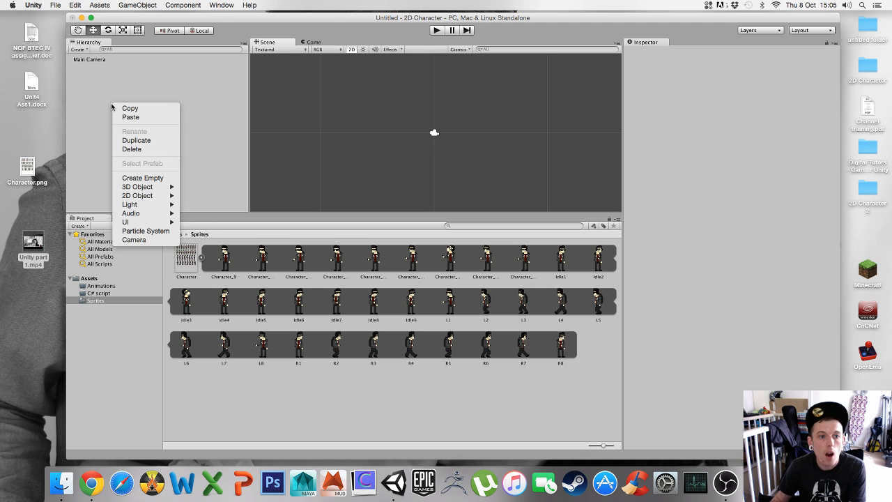
left_click(154, 179)
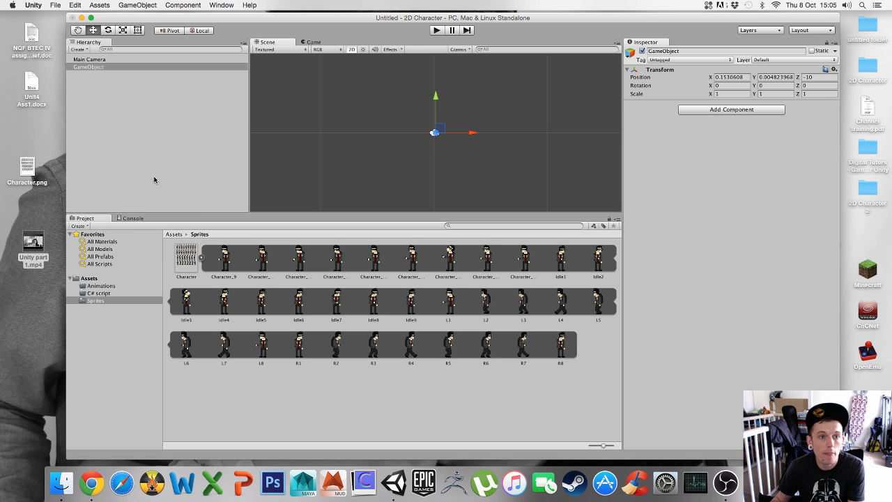
Move the new empty game object along the X axis to about X -1.77, beside the camera
left_click(93, 62)
left_click(94, 72)
left_click(93, 66)
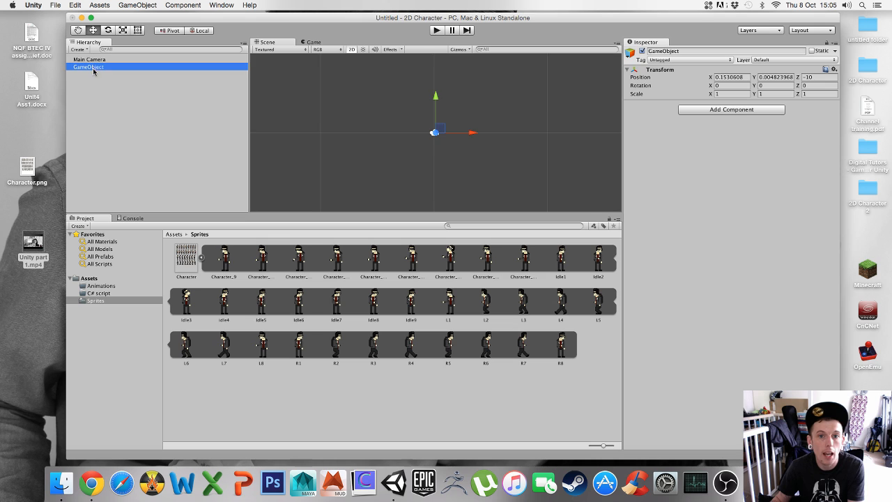
left_click_drag(472, 133, 452, 134)
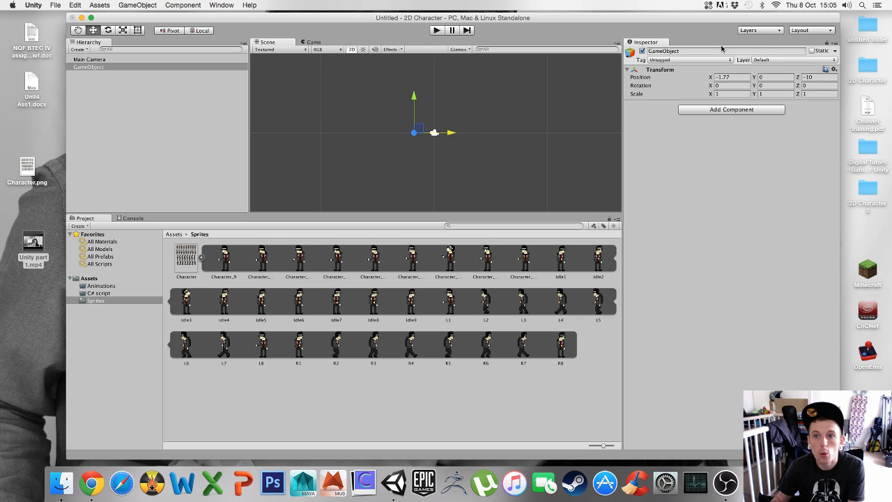
Rename the empty game object as Character
left_click(686, 52)
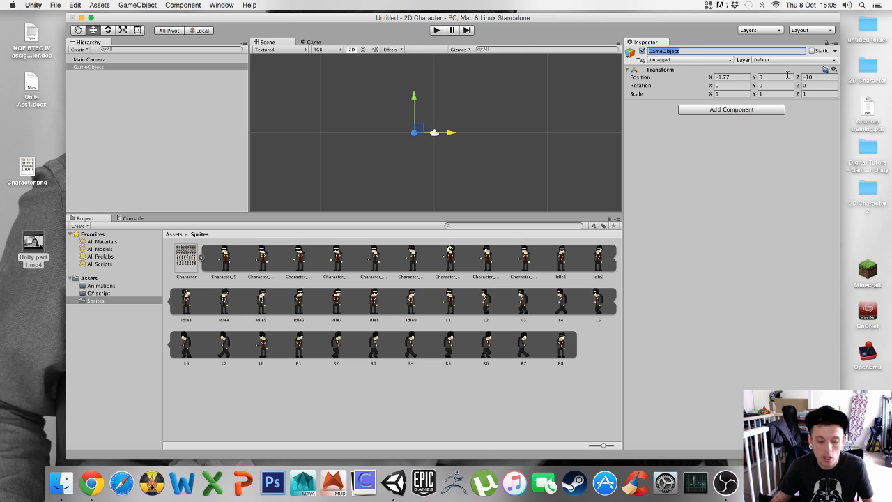
type("Character")
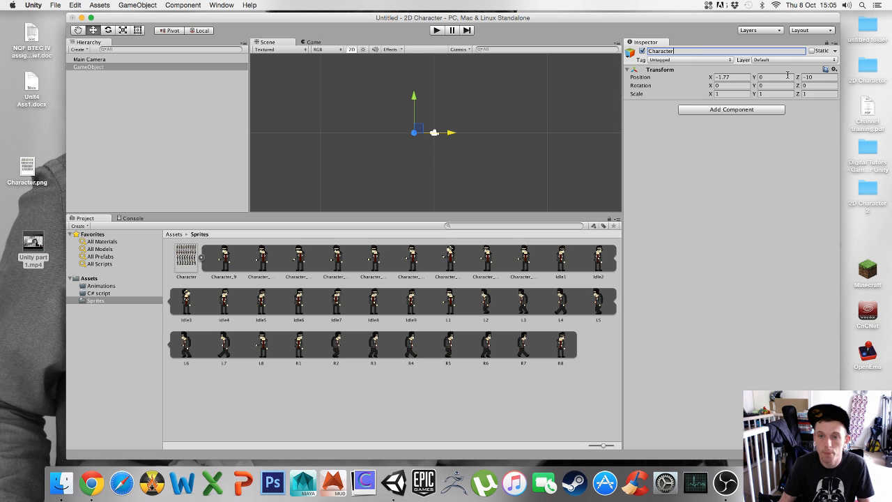
key("Return")
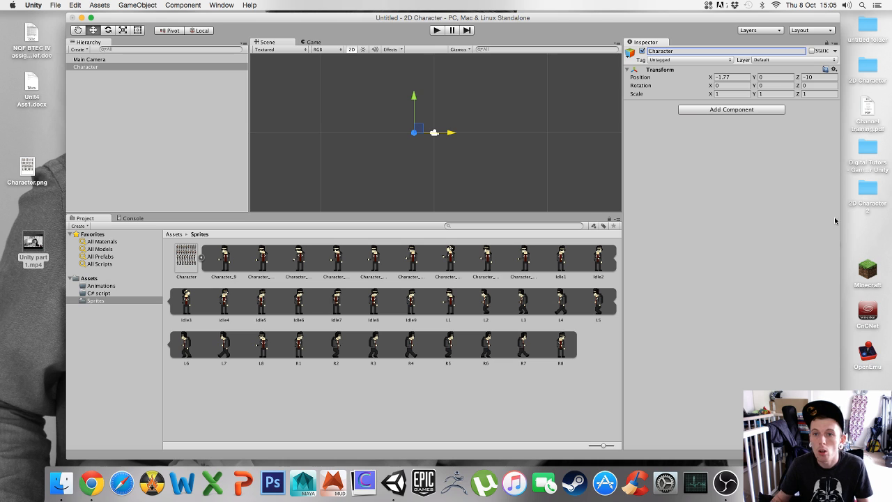
left_click(174, 94)
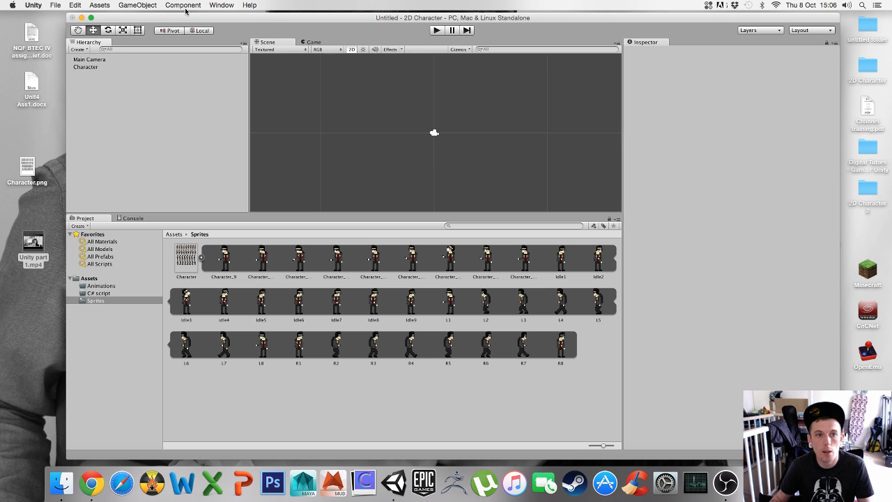
Create a second empty game object, placed at about X -4.02, and delete it
left_click_drag(191, 19, 186, 21)
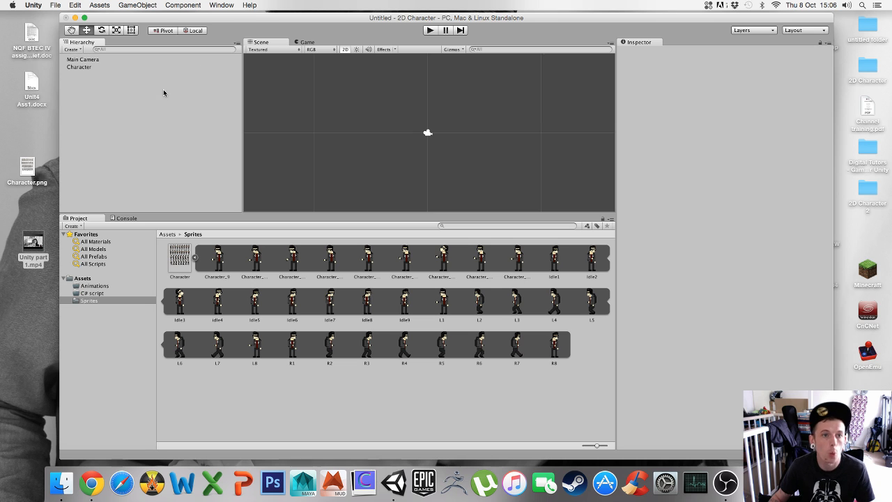
left_click(135, 6)
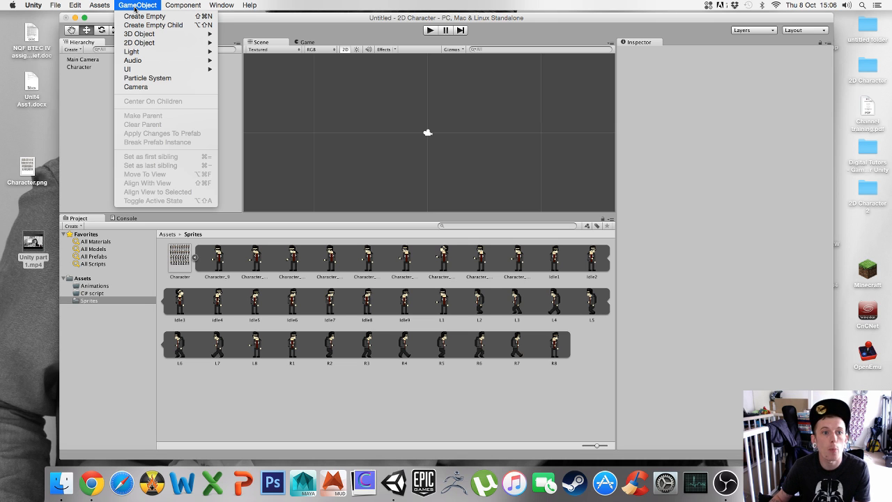
left_click(147, 17)
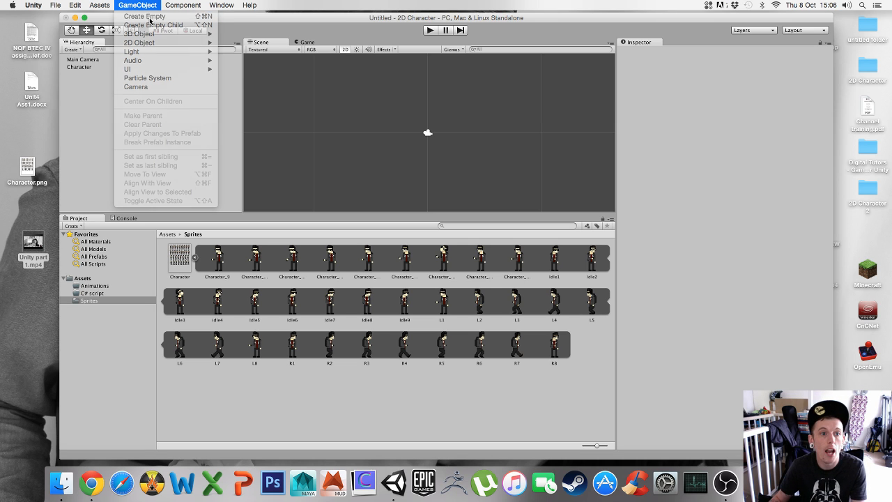
left_click_drag(469, 133, 422, 133)
left_click(115, 108)
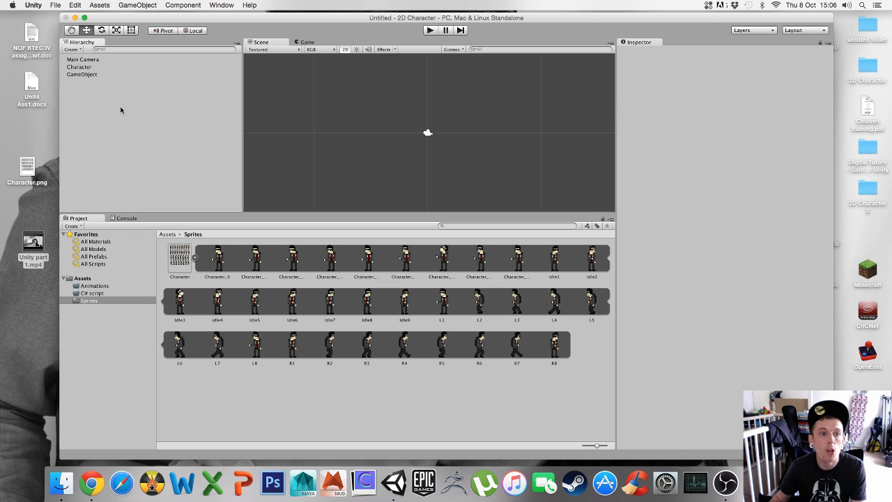
left_click(86, 75)
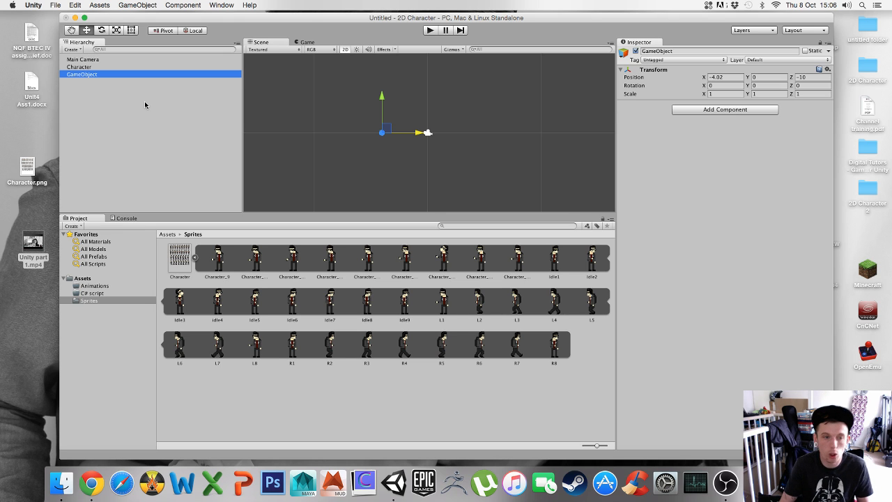
key("super+BackSpace")
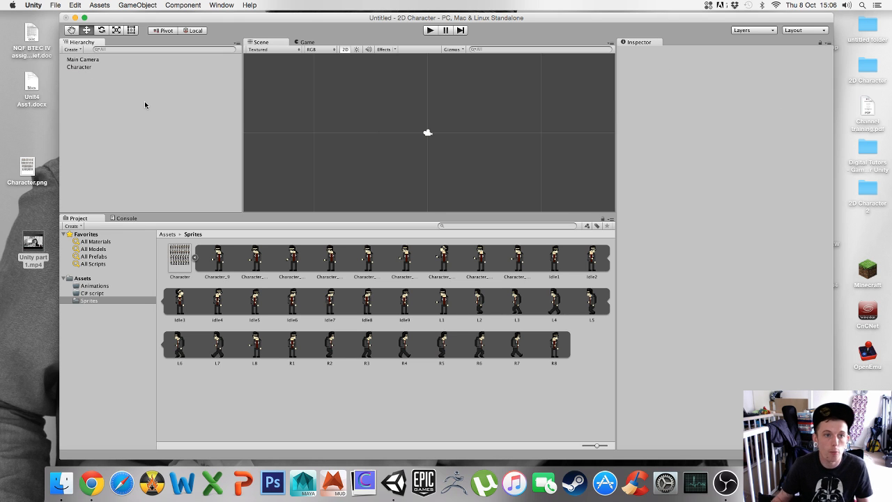
Select the Character object in the hierarchy
left_click(86, 66)
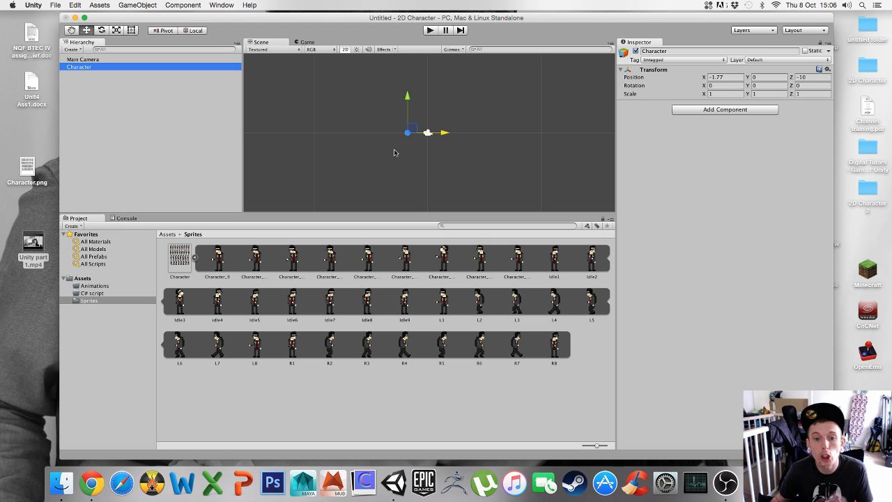
left_click(87, 60)
left_click(80, 67)
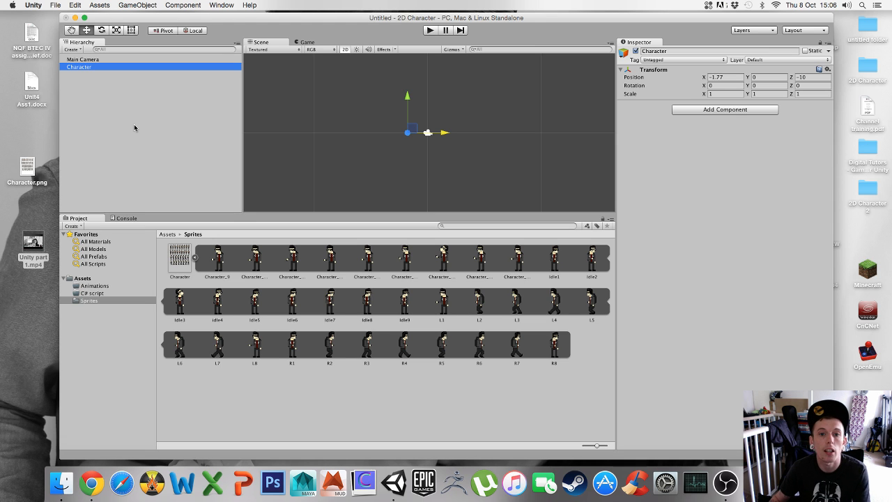
left_click(104, 104)
left_click(80, 67)
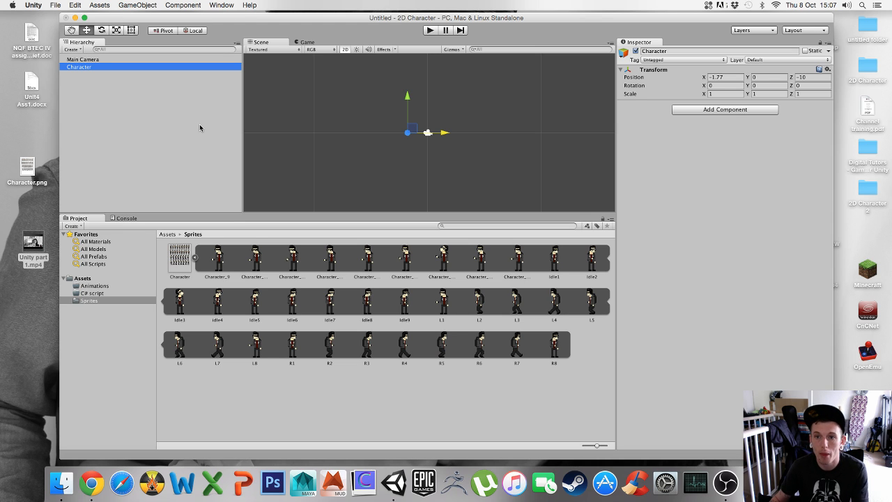
left_click(222, 5)
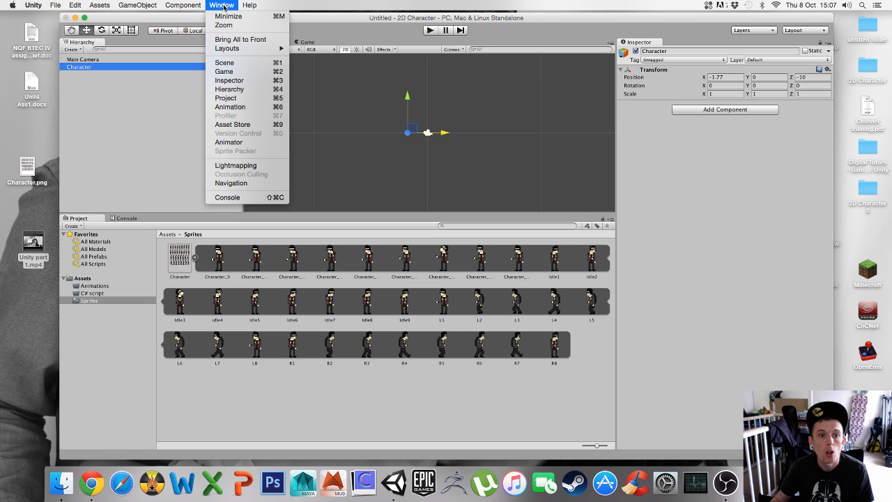
left_click(246, 108)
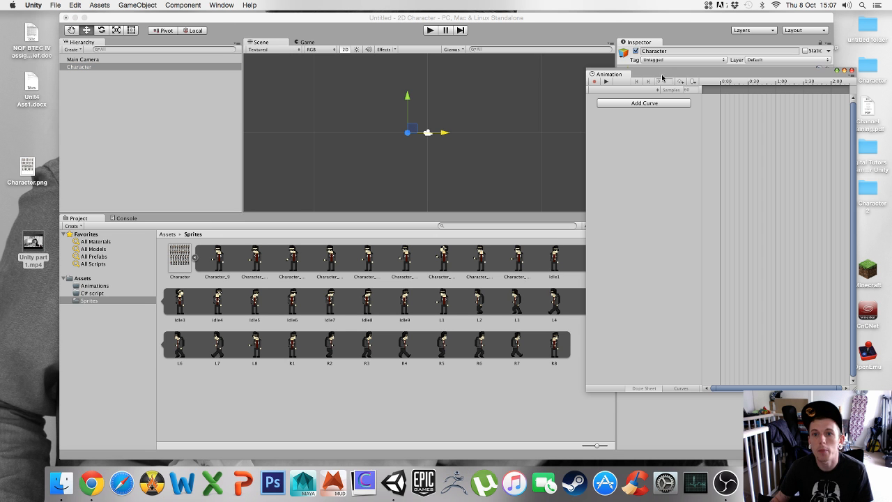
left_click_drag(662, 78, 406, 78)
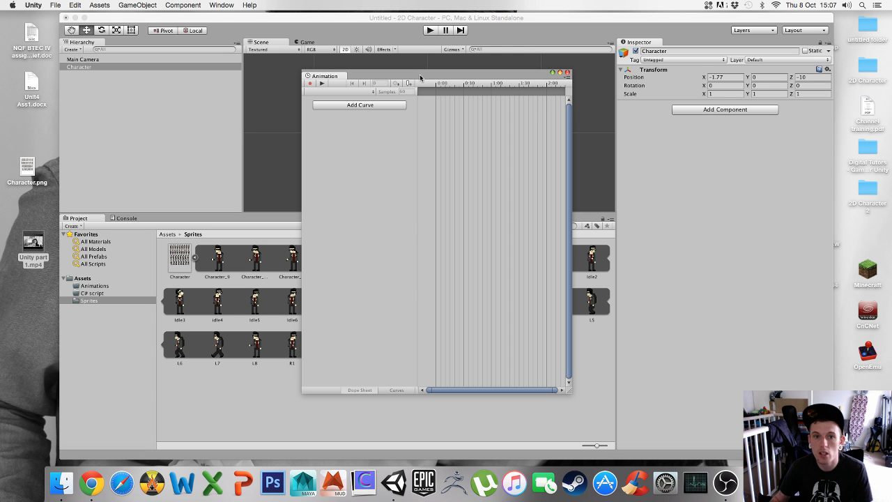
left_click_drag(420, 77, 334, 41)
left_click(481, 38)
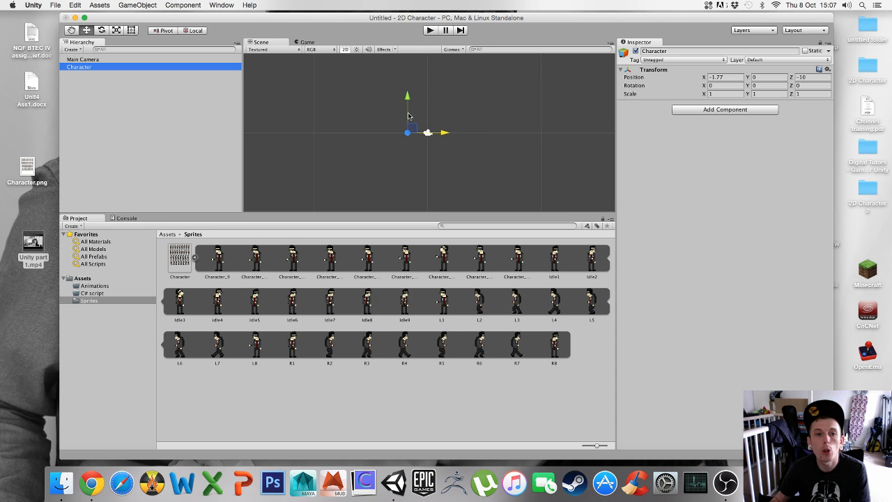
left_click_drag(372, 17, 320, 20)
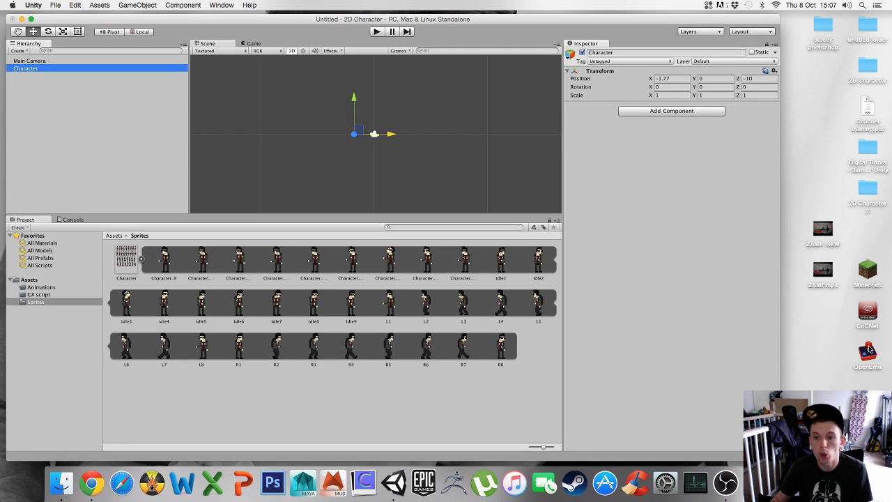
left_click_drag(778, 459, 613, 461)
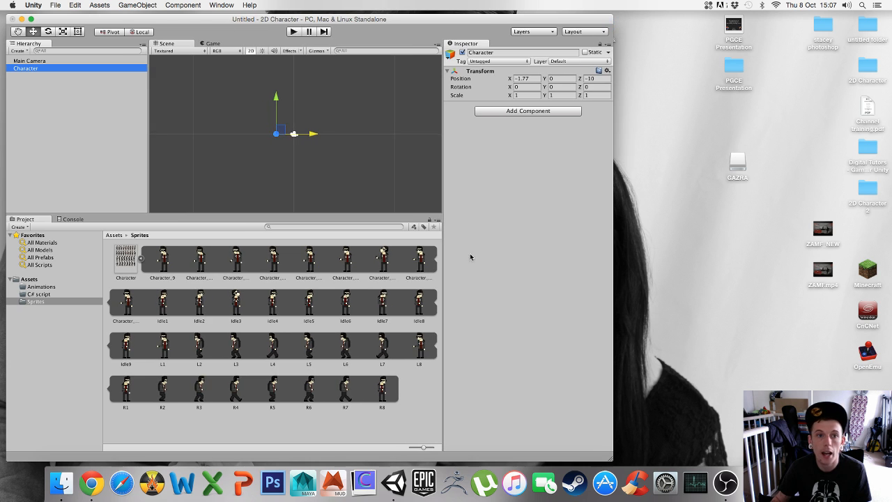
left_click(222, 5)
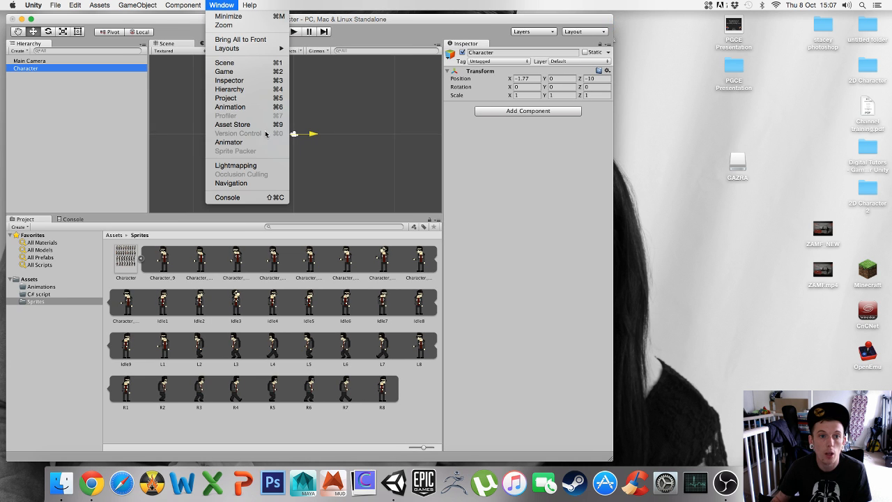
left_click(230, 107)
left_click_drag(369, 38, 772, 27)
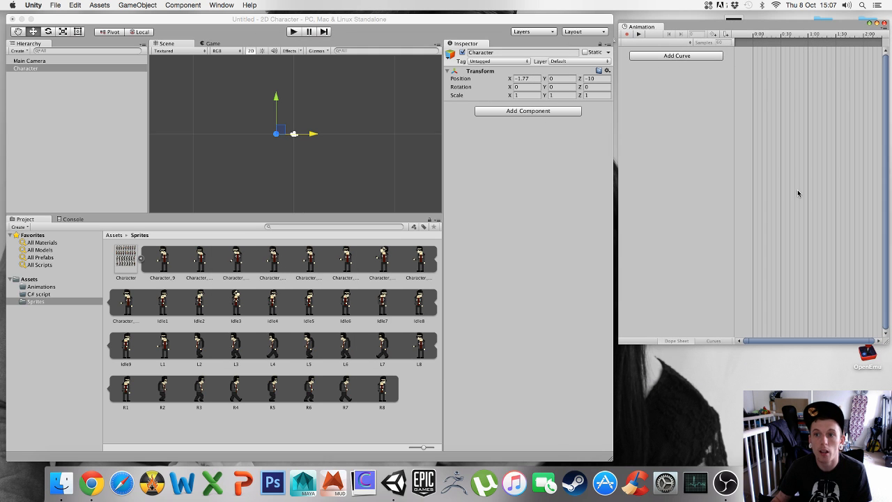
left_click(885, 24)
Enlarge the editor window, dock an Animation tab beside the Hierarchy, and widen that pane to make room for the timeline
left_click_drag(612, 459, 805, 459)
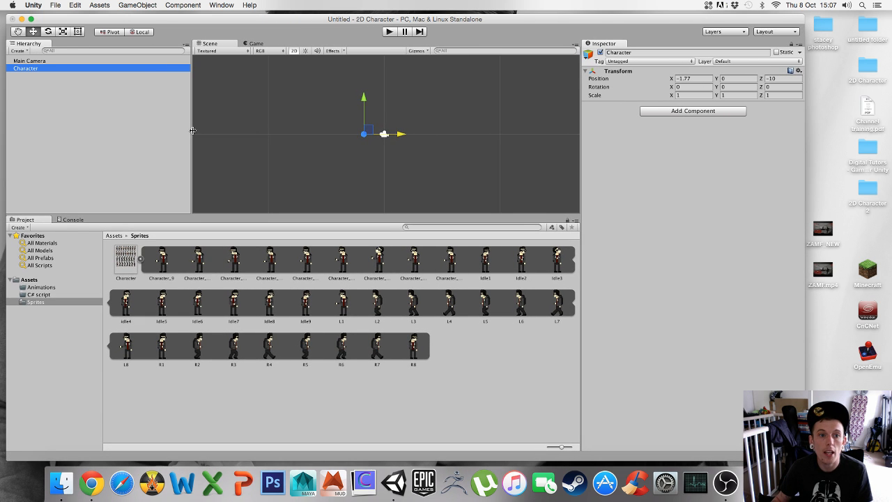
left_click_drag(192, 140, 242, 253)
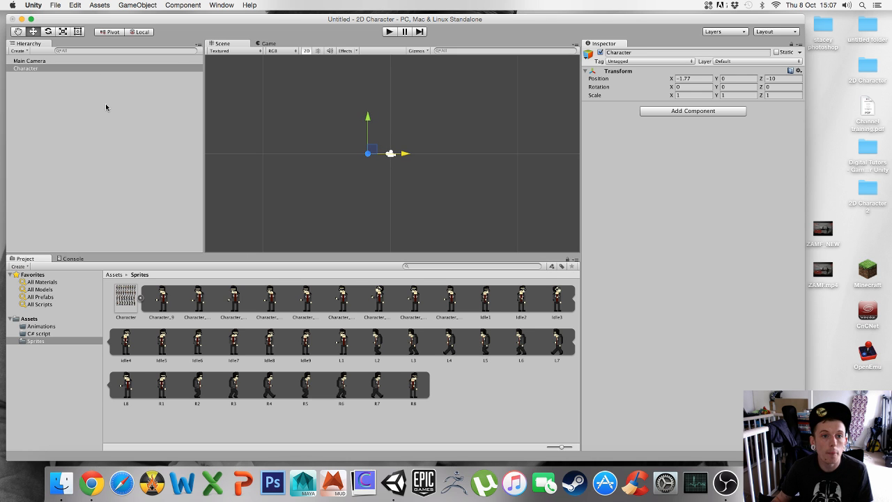
left_click(199, 47)
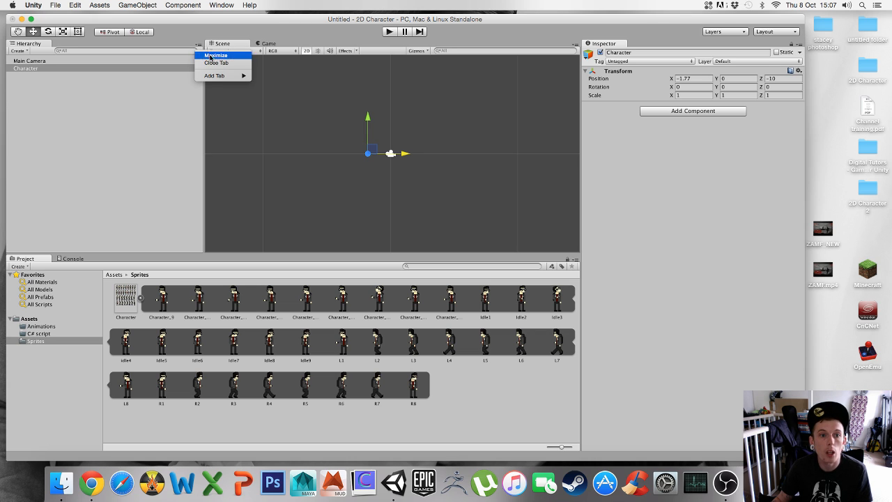
mouse_move(228, 78)
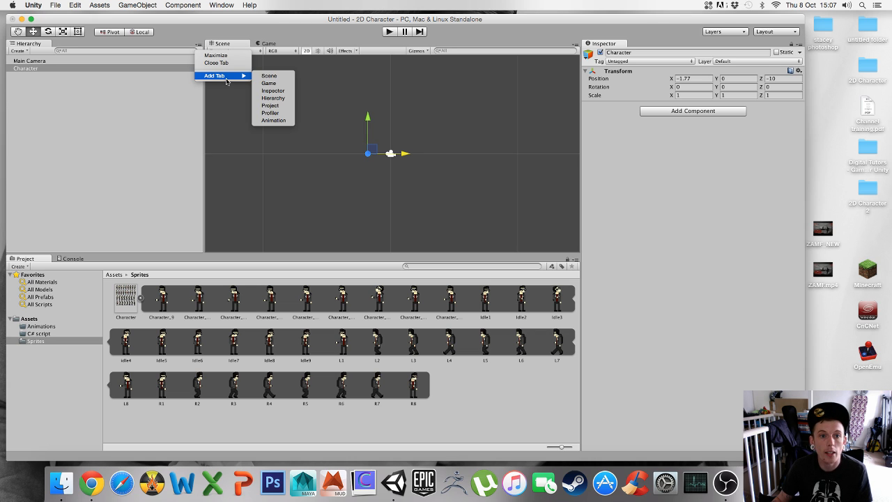
left_click(283, 120)
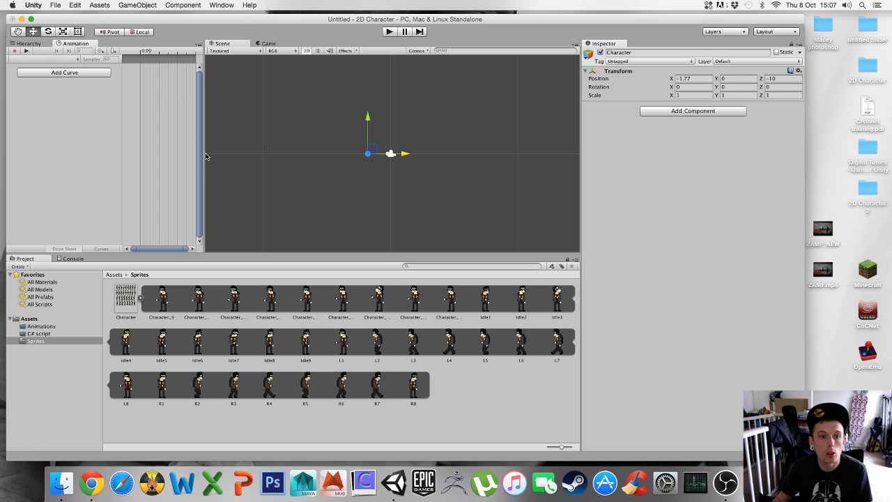
left_click_drag(204, 157, 248, 157)
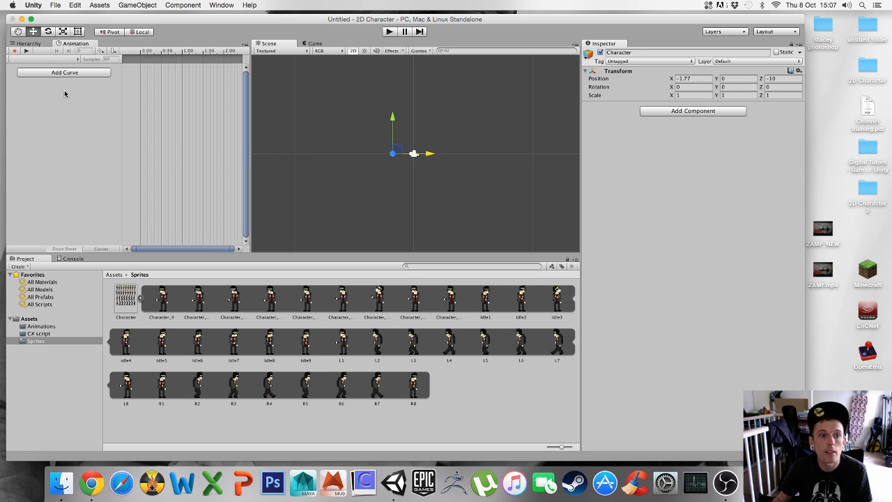
Select the Character object in the hierarchy and return to its Animation view
left_click(25, 44)
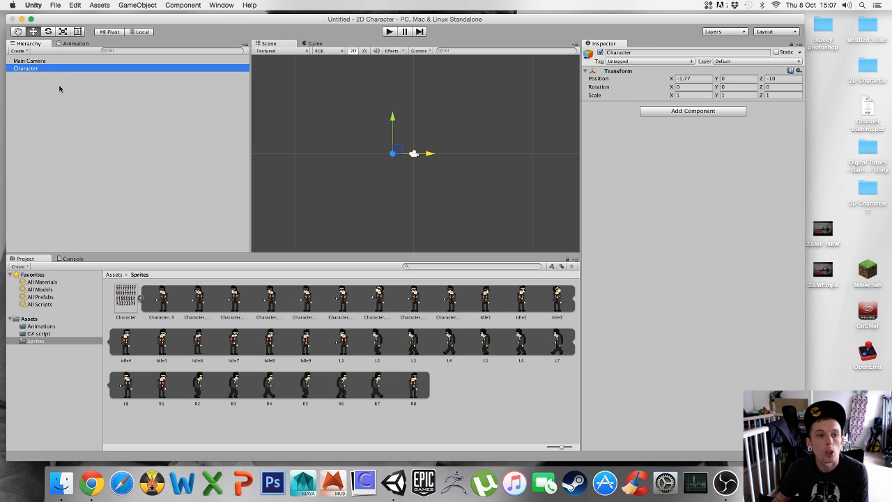
left_click(39, 62)
left_click(27, 69)
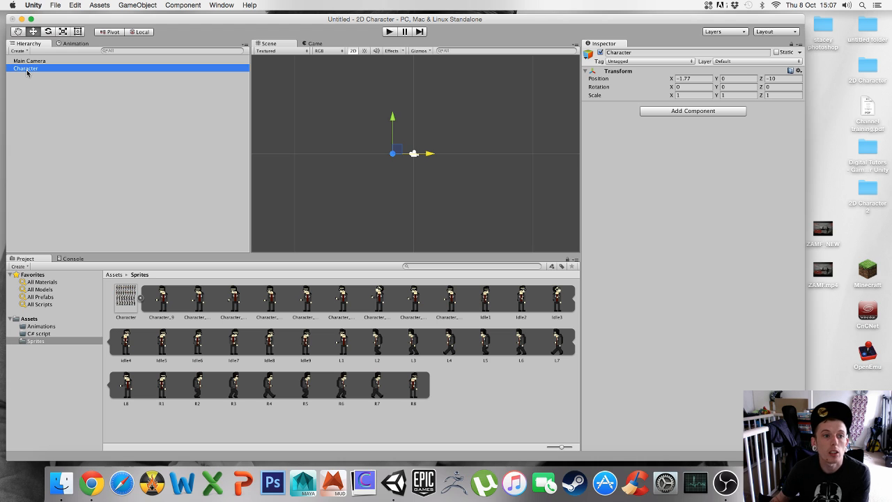
left_click(75, 46)
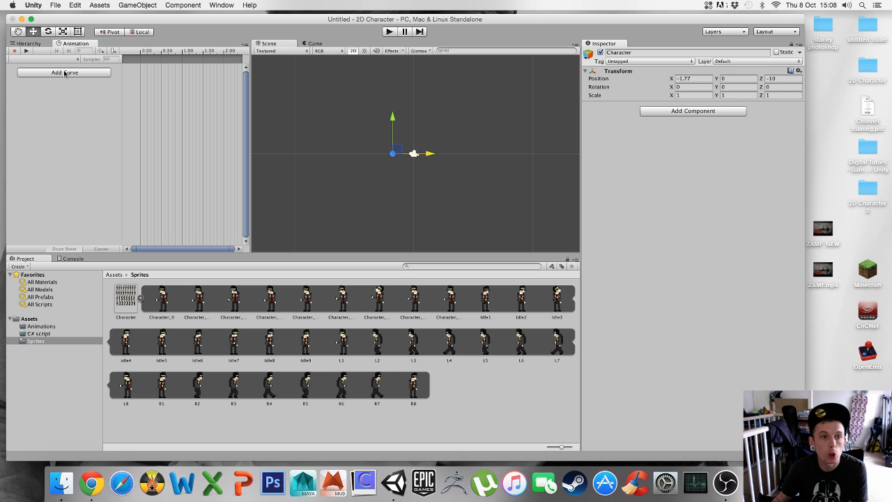
Create a new animation clip for Character named Right Walk, saved in the Animations folder under Assets
left_click(48, 59)
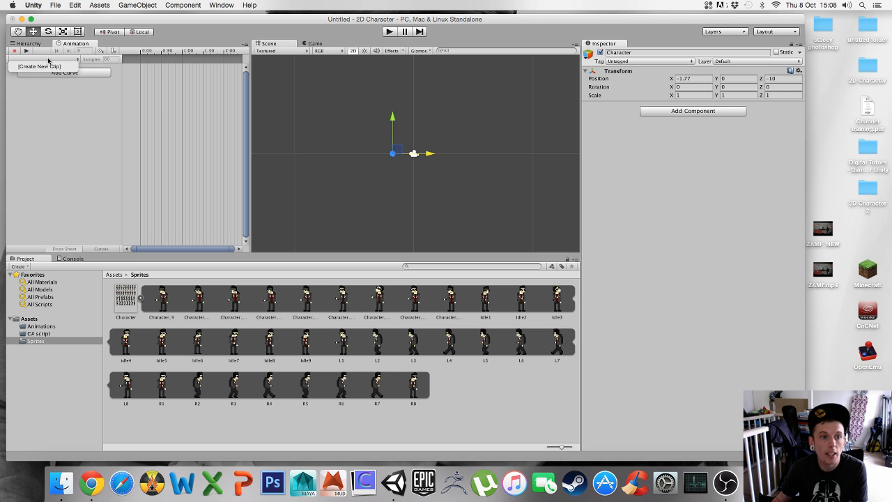
left_click(41, 67)
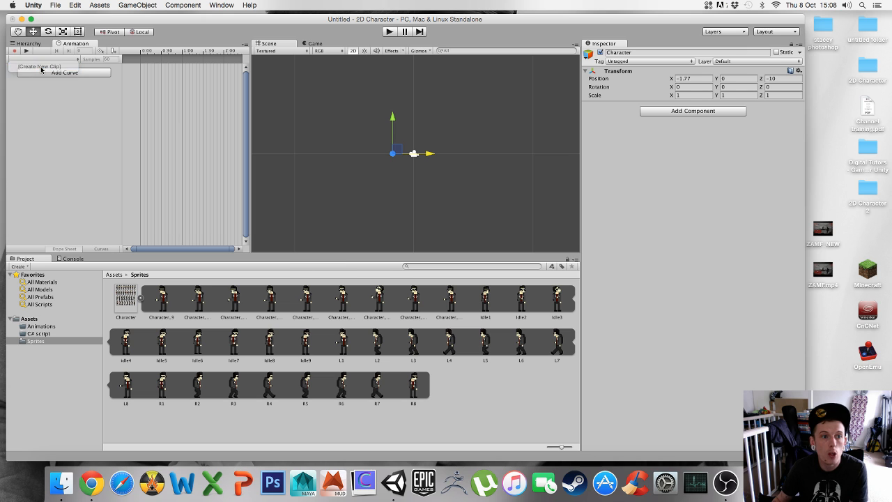
left_click(453, 132)
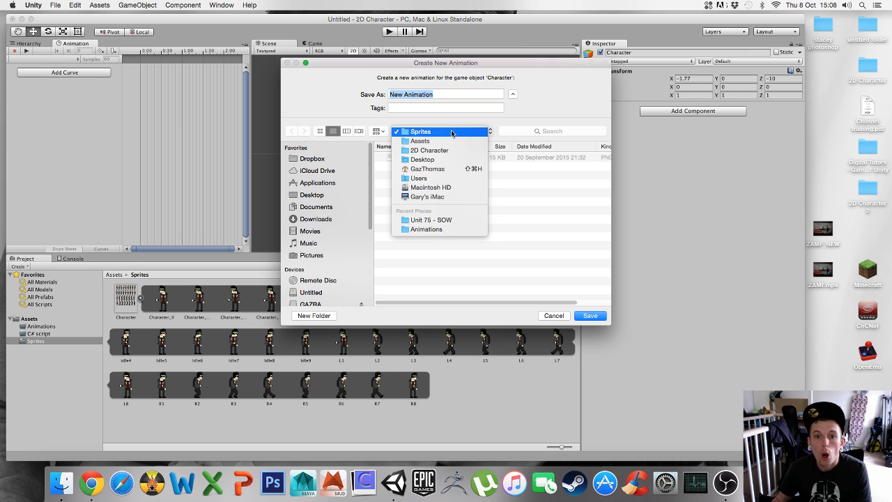
left_click(420, 142)
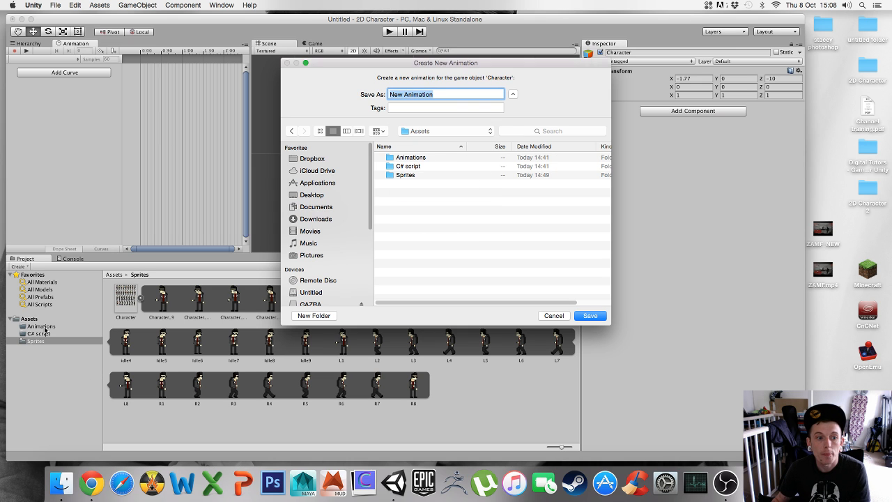
double_click(411, 159)
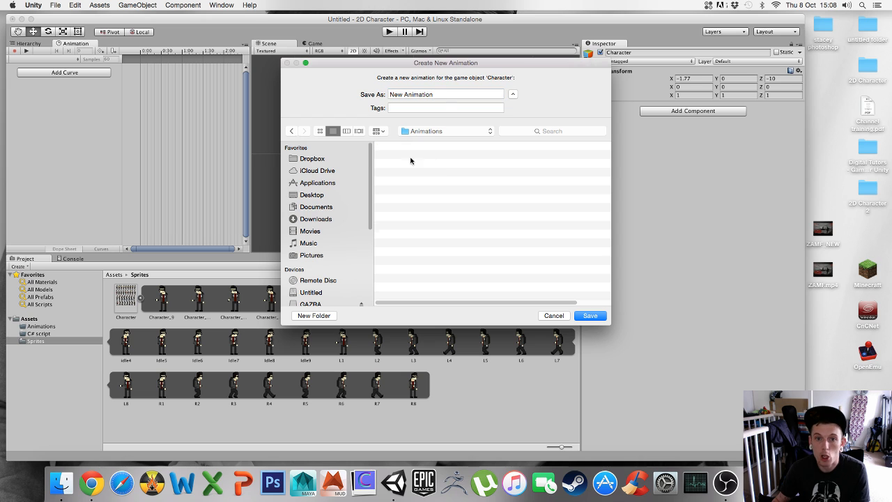
left_click(442, 95)
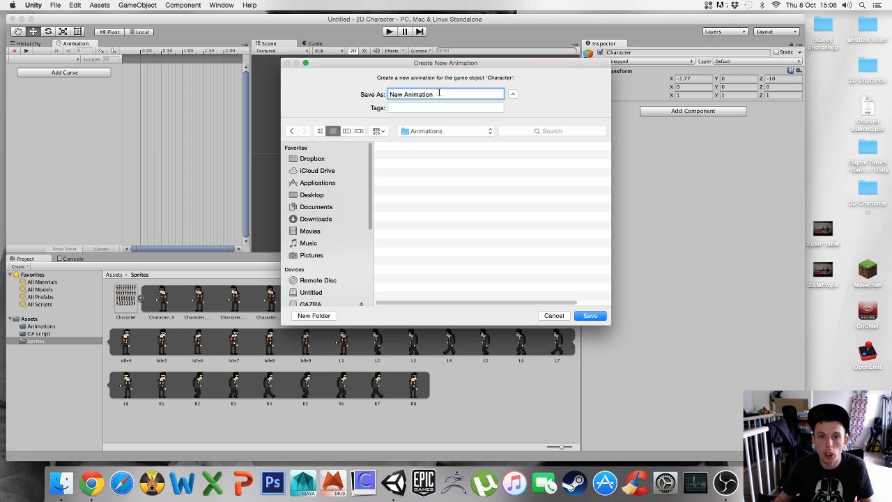
left_click_drag(435, 94, 386, 94)
type("Right Walk")
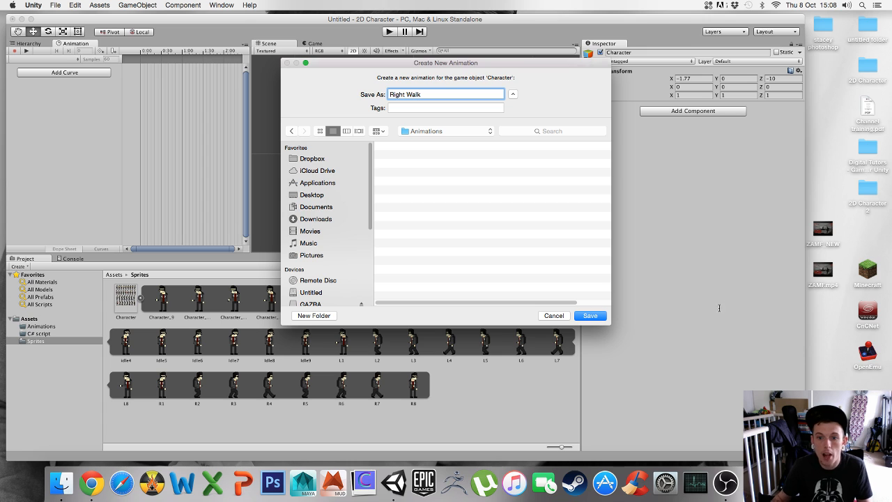
left_click(590, 315)
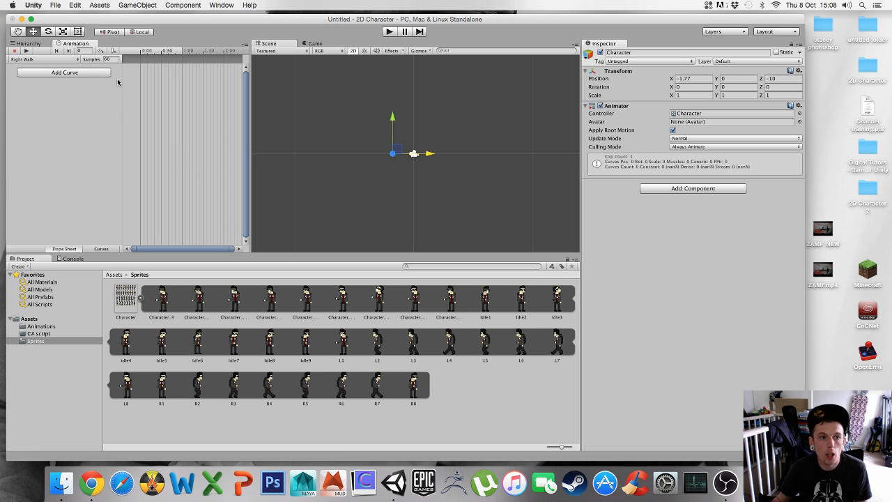
left_click(200, 387)
left_click(379, 391, "shift")
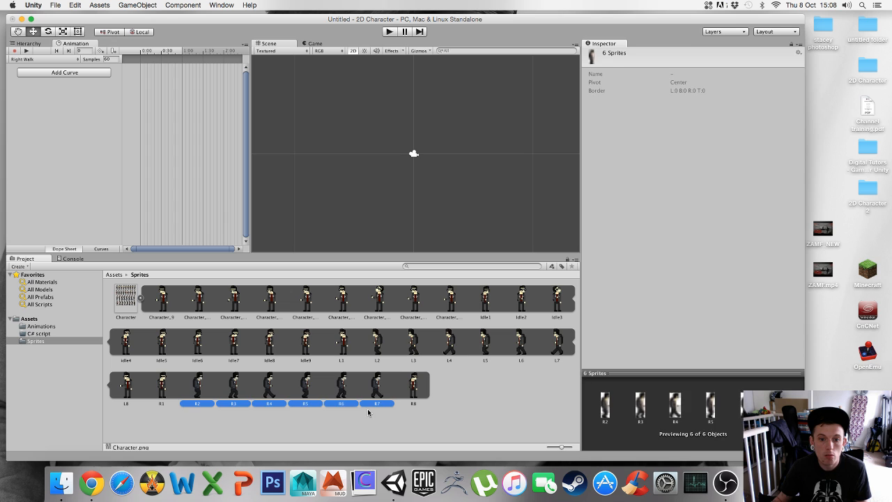
left_click(314, 416)
left_click(200, 387)
left_click(237, 396, "shift")
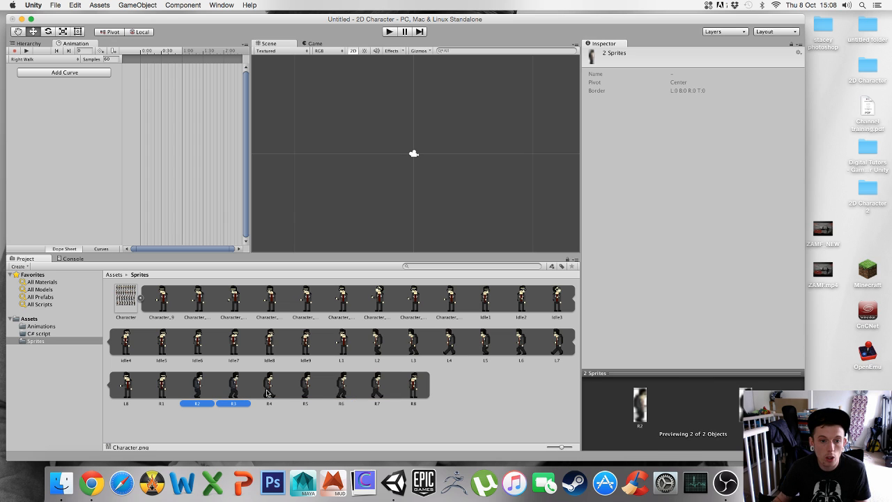
left_click(270, 393, "shift")
left_click(309, 392, "shift")
left_click(335, 422)
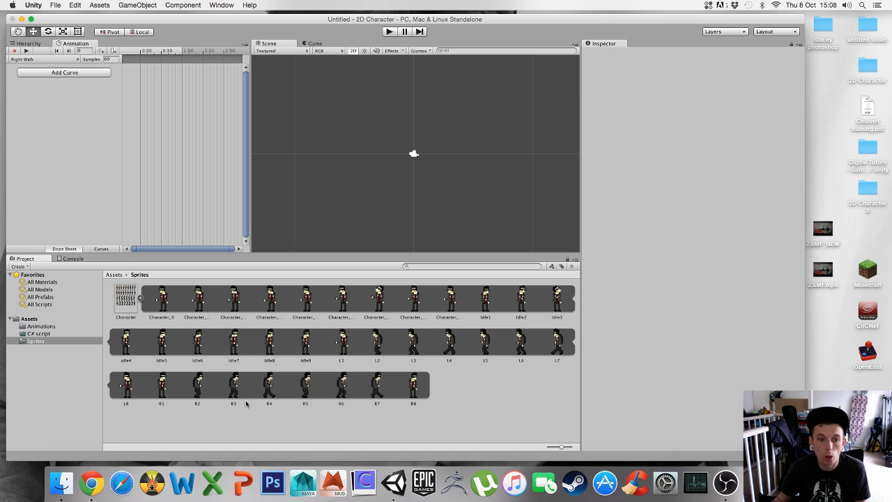
left_click(199, 389)
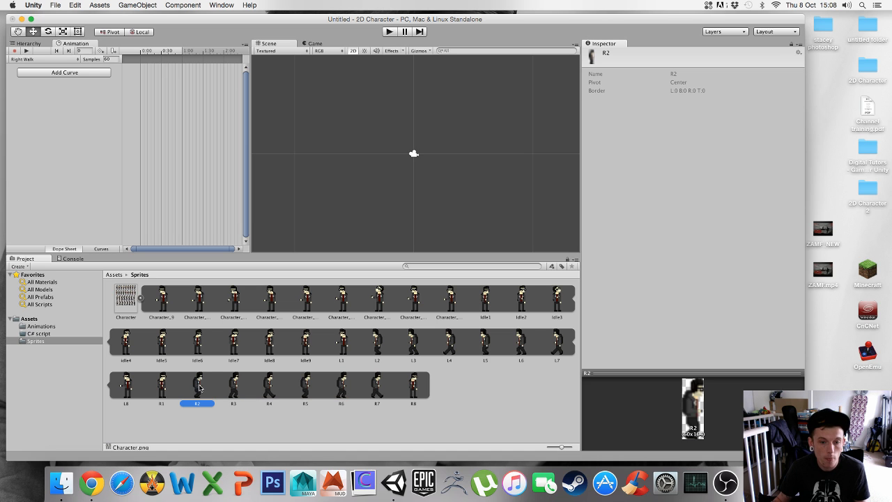
left_click(376, 393, "shift")
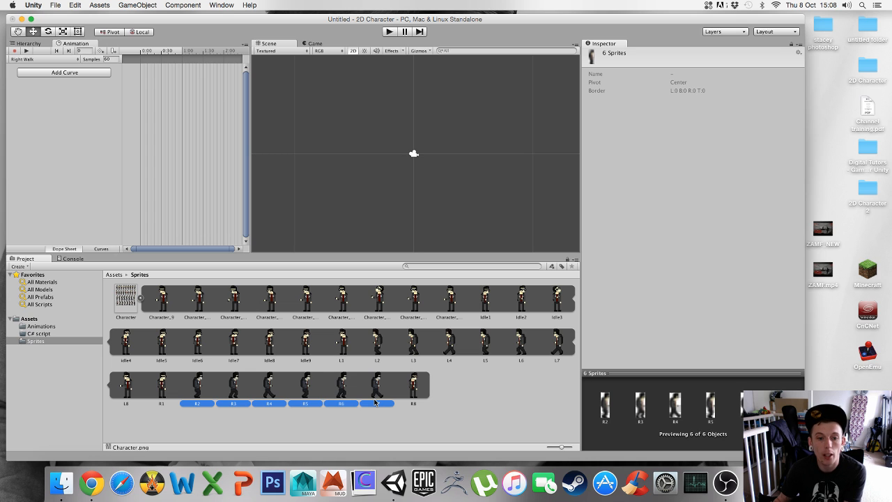
left_click(161, 389)
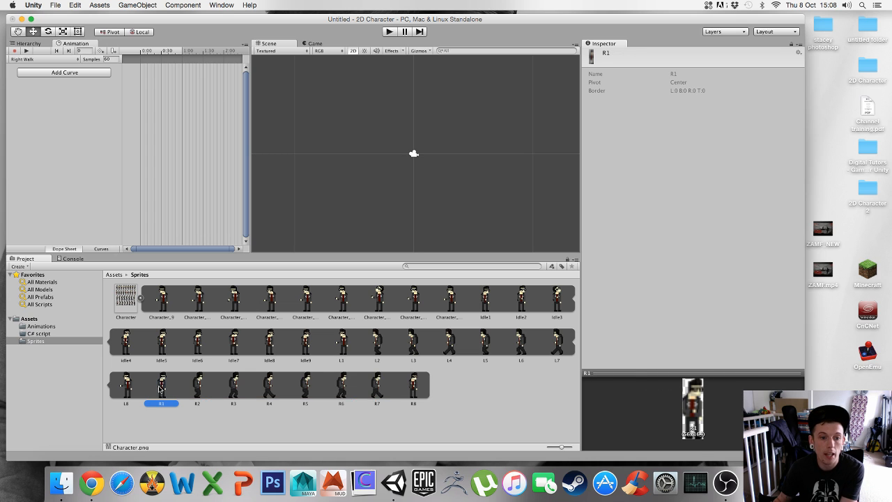
left_click(419, 388)
Add sprites R2 through R7 together as keyframes at the start of the Right Walk timeline
left_click(198, 393)
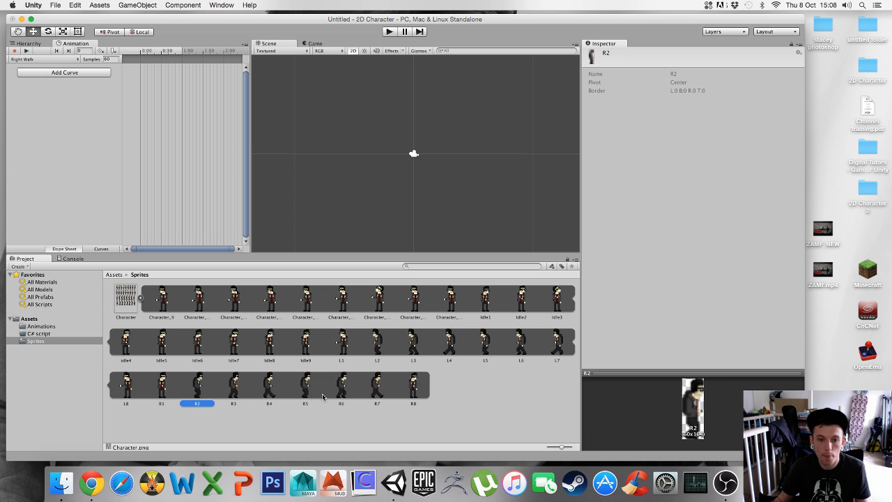
left_click(390, 402, "shift")
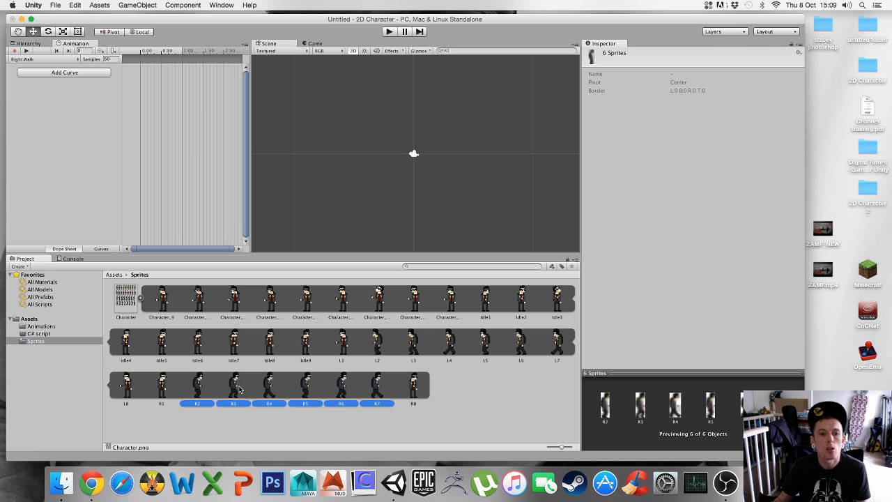
left_click_drag(236, 389, 136, 64)
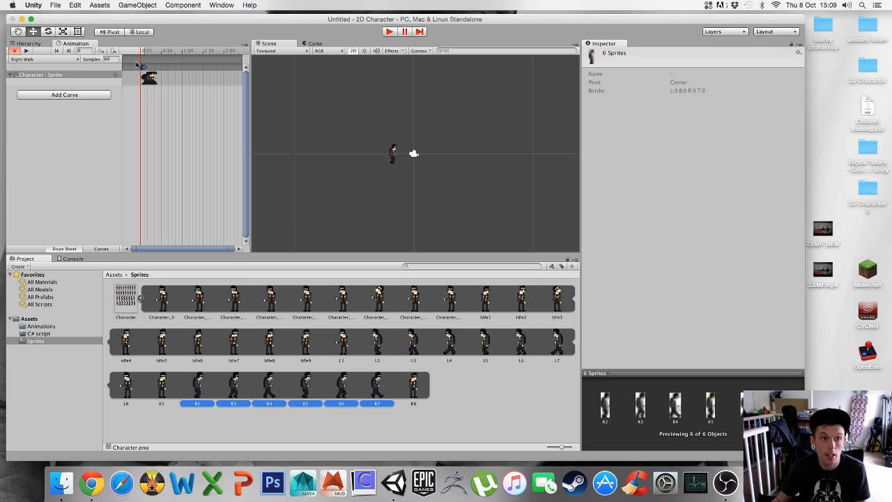
Preview the Right Walk animation on the character close up in the scene, and stop the playback
scroll(403, 185, "up", 8)
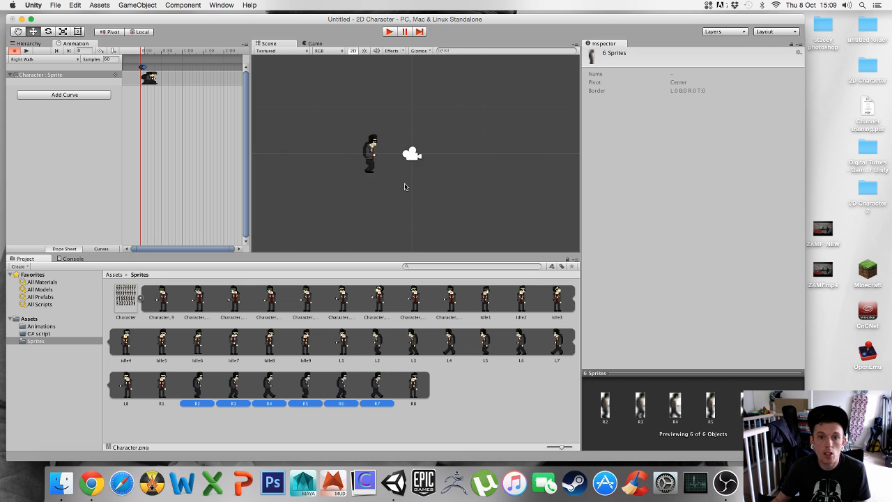
middle_click_drag(400, 189, 454, 200)
mouse_move(457, 193)
right_mouse_down("alt")
mouse_move(332, 191)
mouse_move(441, 190)
right_mouse_up("alt")
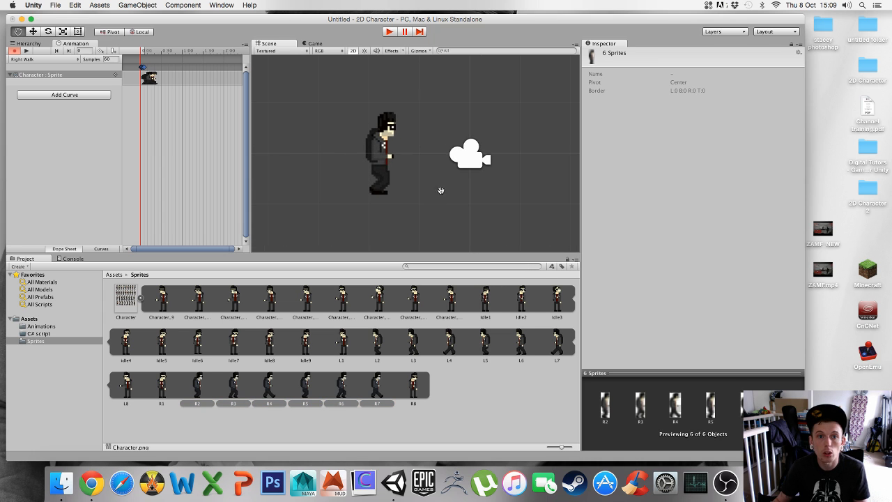
left_click(26, 52)
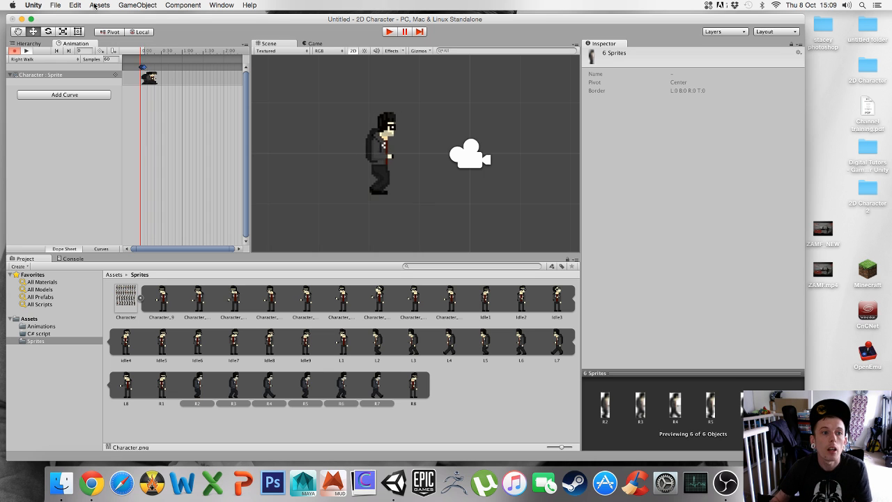
left_click(26, 52)
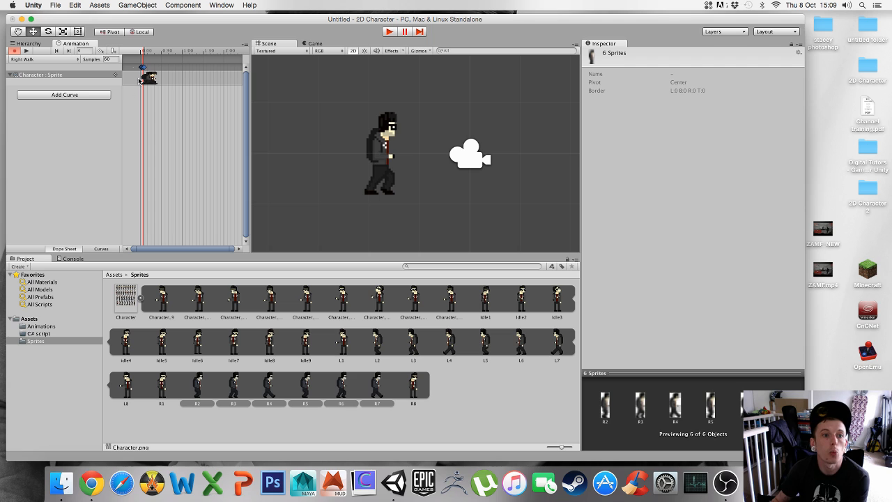
Go through walk sprites R2 to R7 one by one to count the frames used in the Right Walk clip
left_click(115, 59)
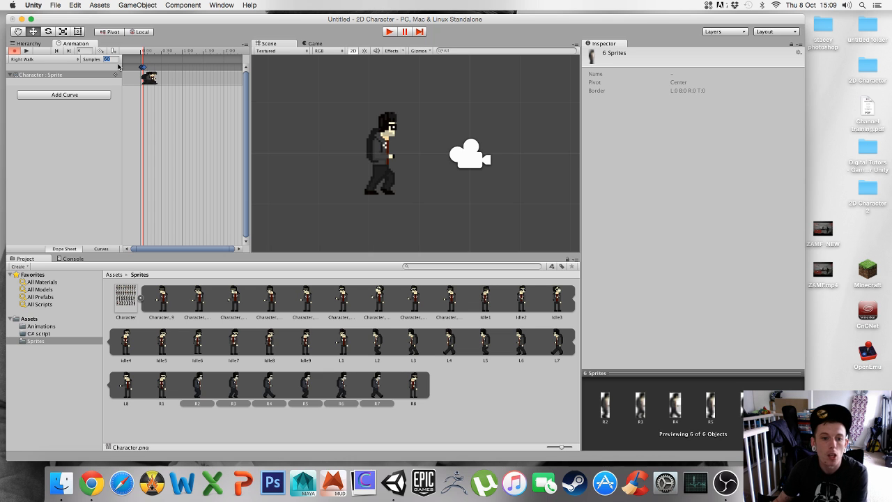
left_click(197, 394)
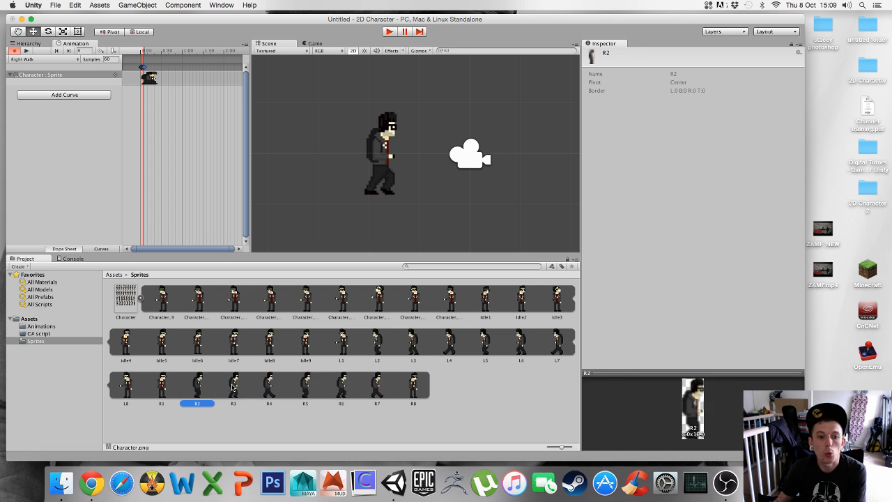
left_click(233, 388)
left_click(270, 389)
left_click(305, 389)
left_click(352, 392)
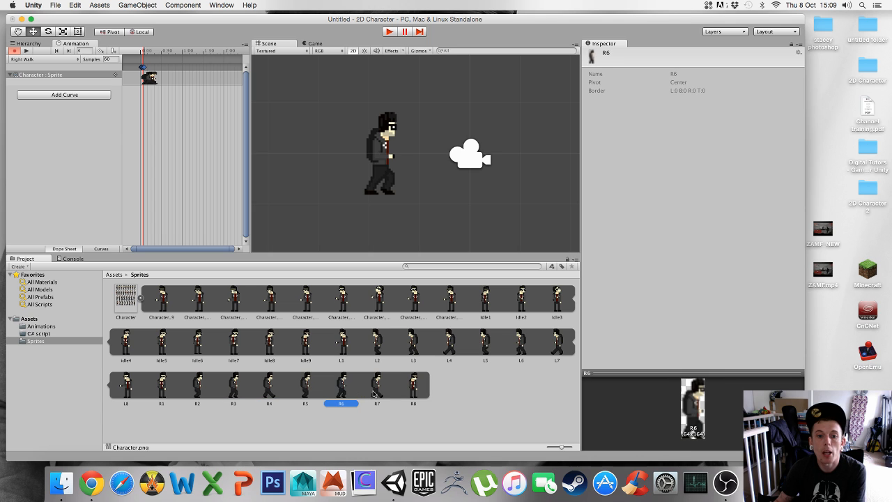
left_click(375, 391)
Set the Right Walk clip's sample rate to 6, preview the slowed walk, and stop the playback
left_click(114, 59)
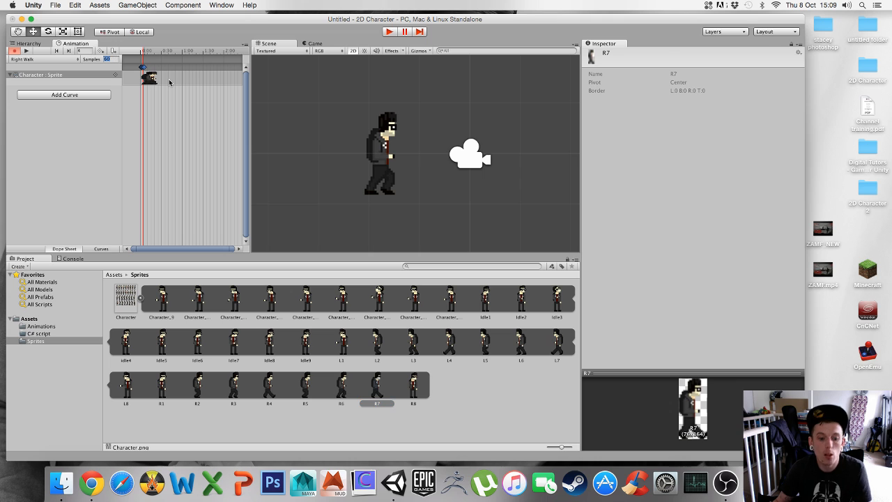
type("8")
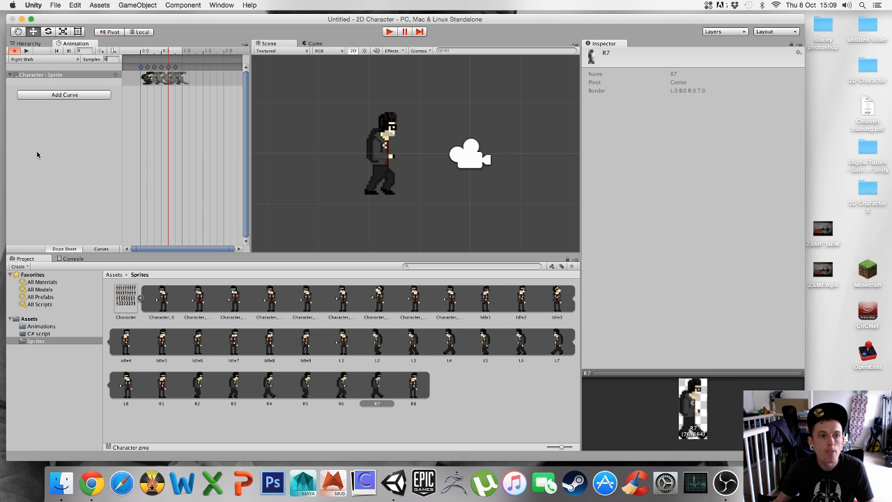
left_click(27, 51)
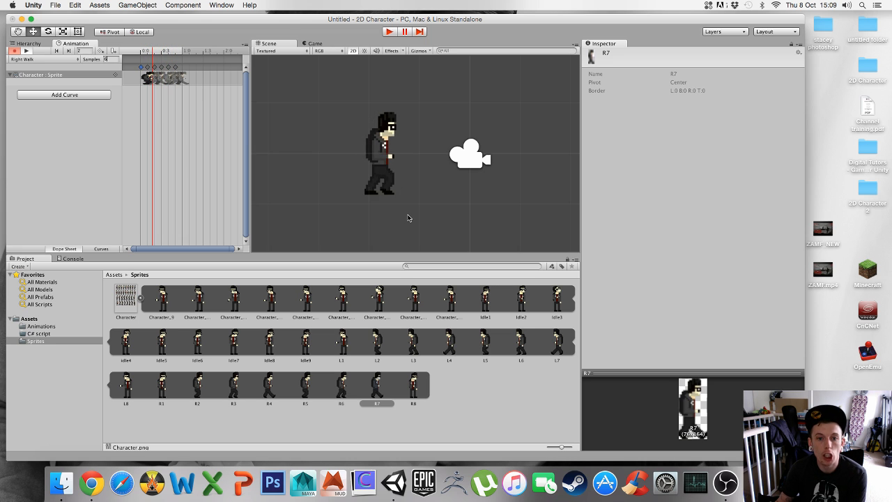
left_click(26, 51)
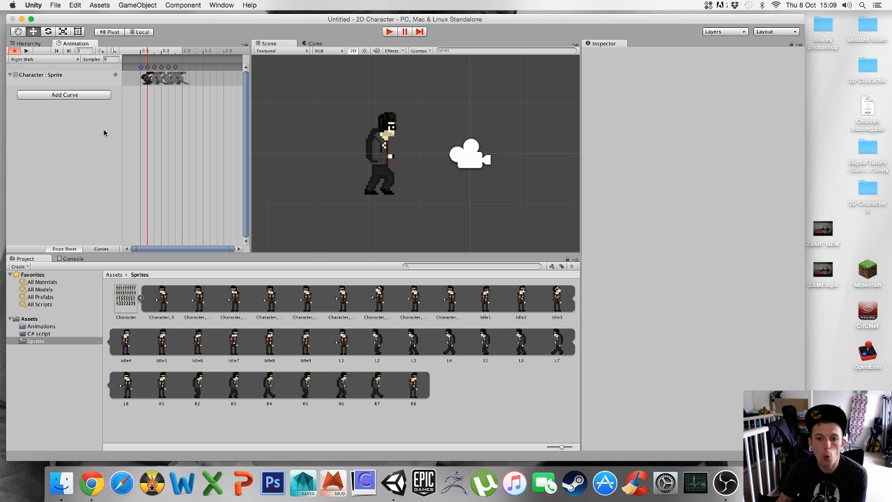
Create a new animation clip for Character named Left Walk, saved in the Animations folder under Assets
left_click(44, 59)
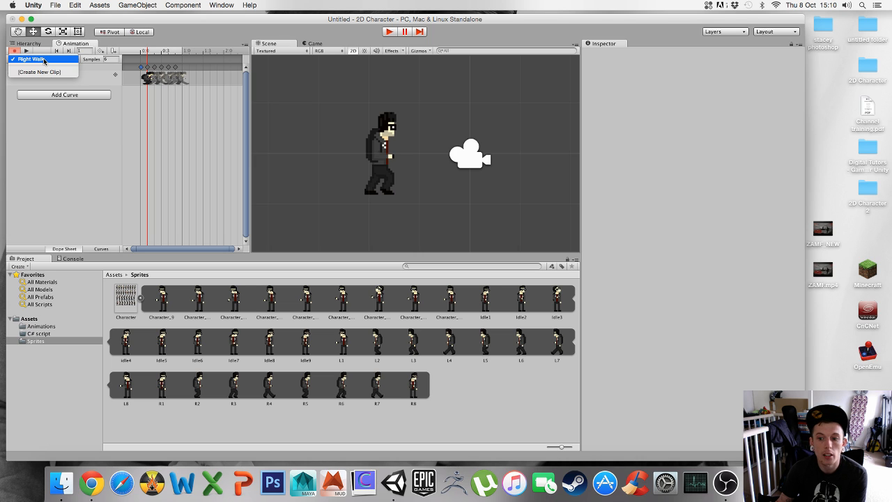
left_click(42, 72)
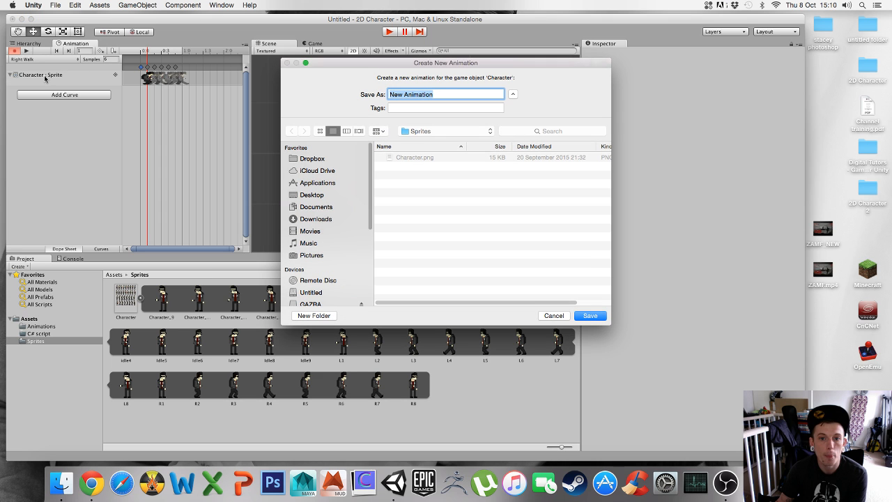
left_click(427, 133)
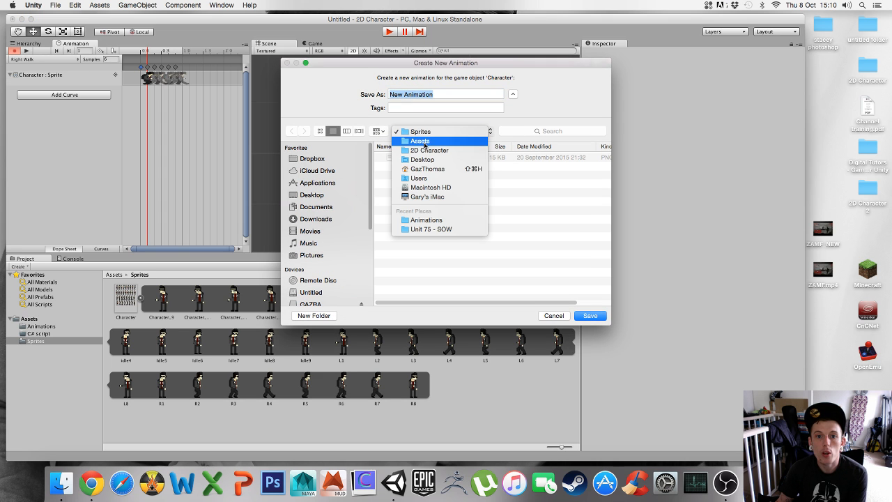
left_click(418, 142)
double_click(414, 158)
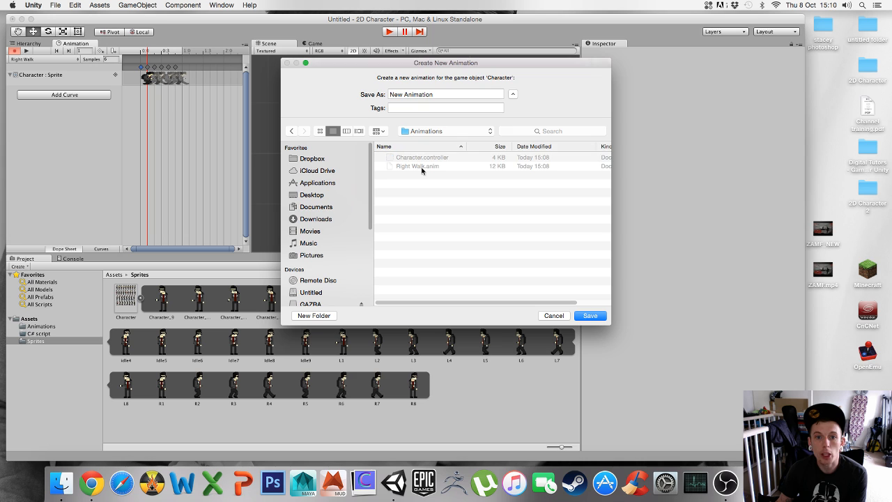
left_click(440, 93)
triple_click(439, 93)
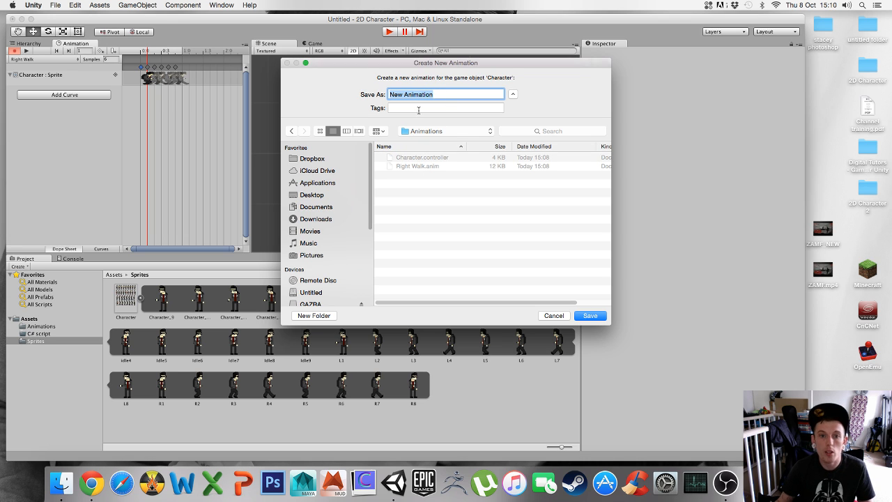
type("Rig")
key("BackSpace")
key("BackSpace")
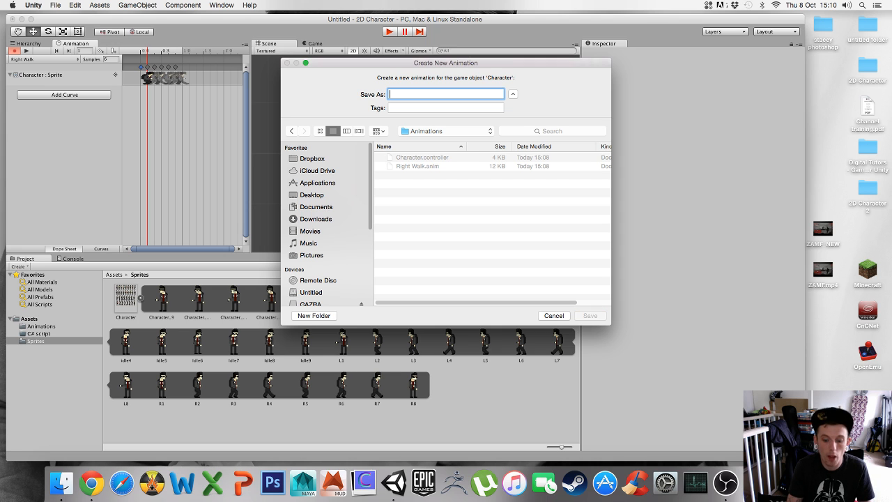
type("Left Walk")
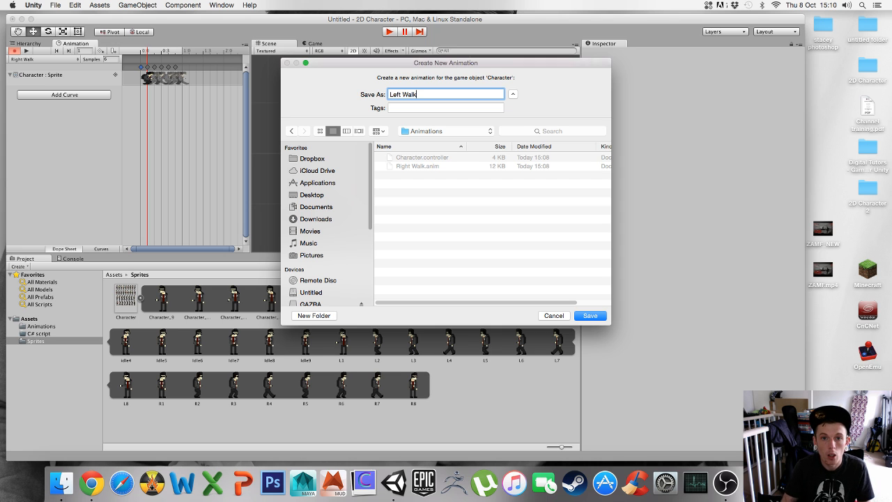
left_click(591, 316)
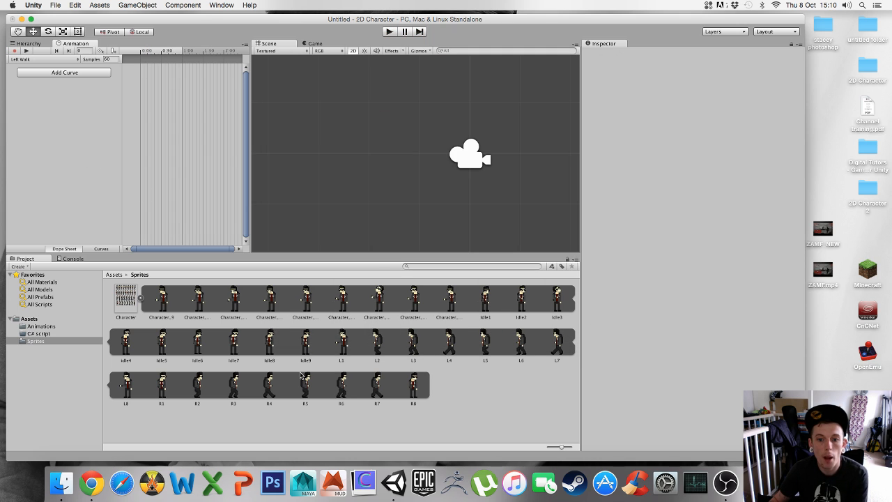
Add sprites L2 through L7 together as keyframes at the start of the Left Walk timeline
left_click(382, 344)
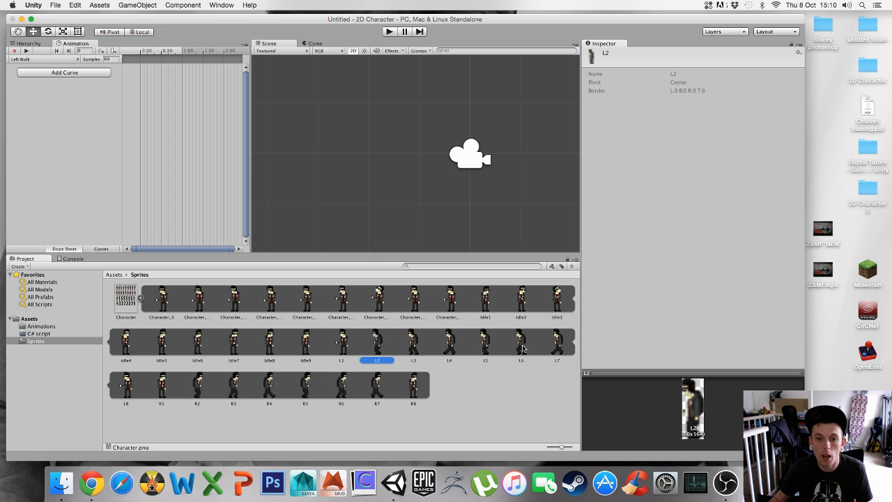
left_click(557, 348, "shift")
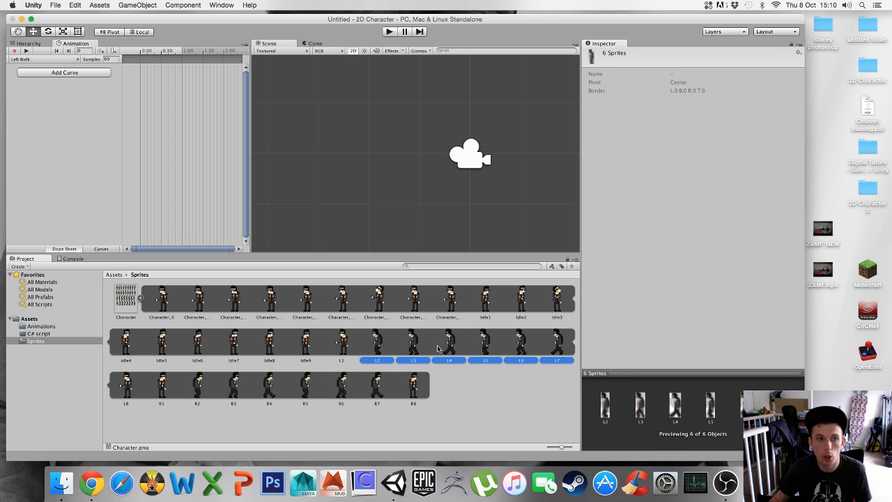
left_click(414, 345)
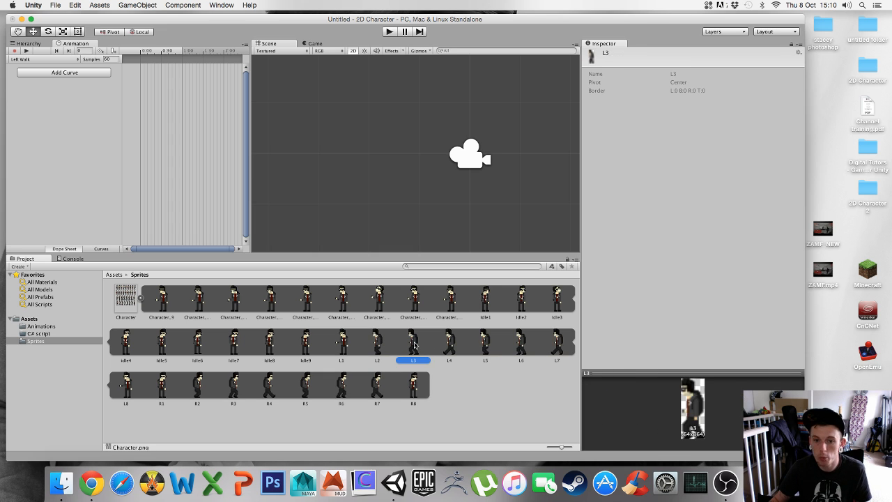
left_click(384, 345)
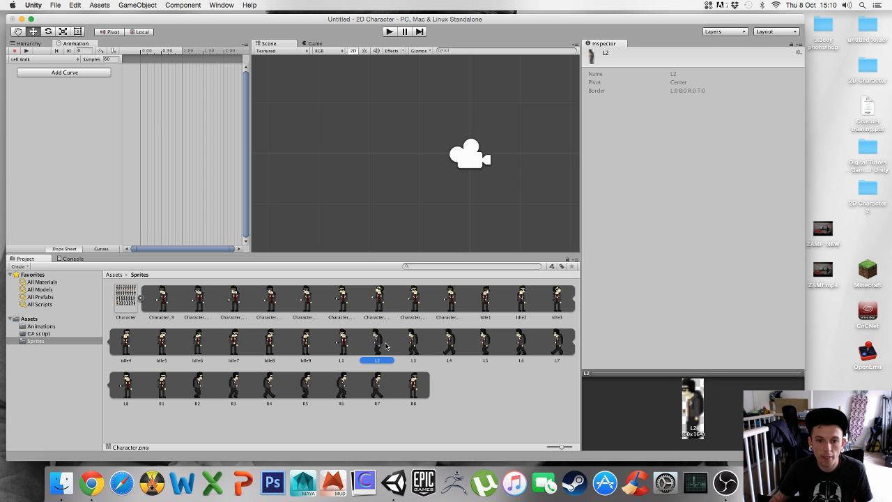
left_click(558, 349, "shift")
left_click_drag(450, 351, 146, 75)
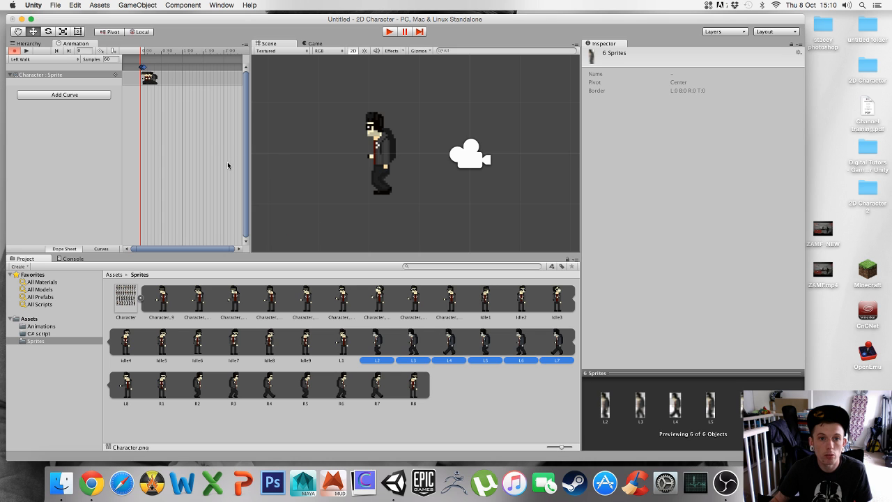
Preview the Left Walk animation and set its sample rate to 6
left_click(26, 51)
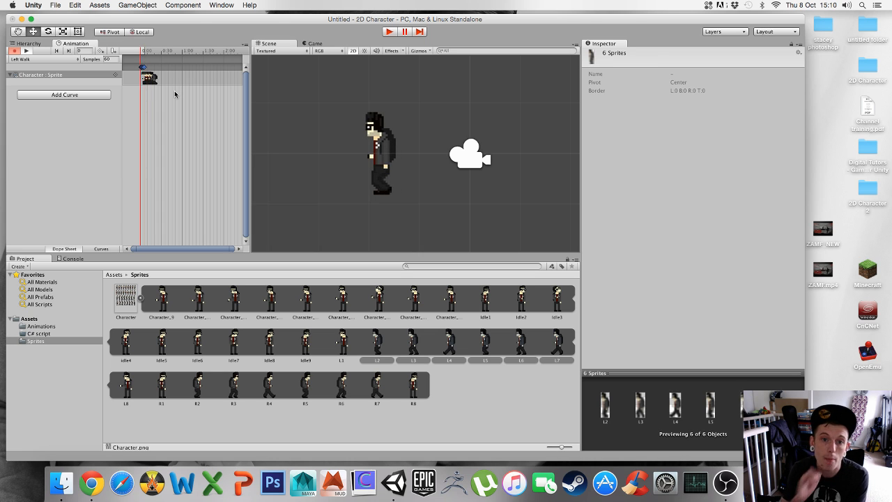
left_click(109, 60)
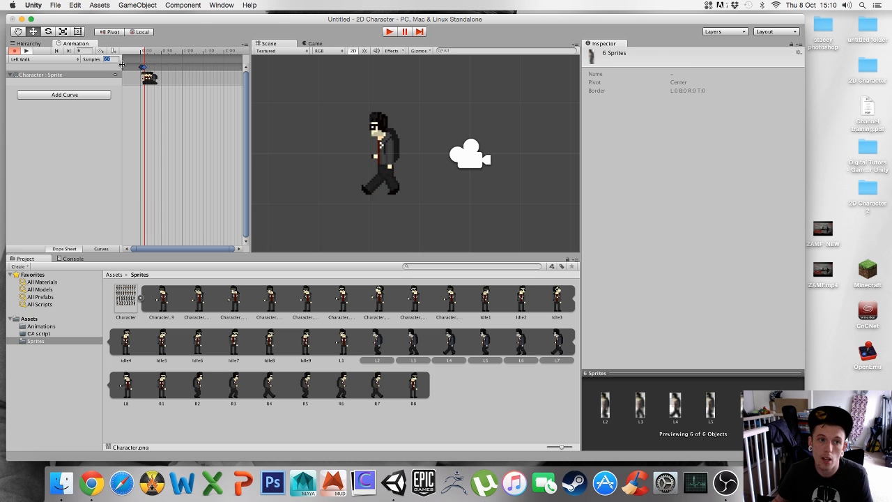
type("6")
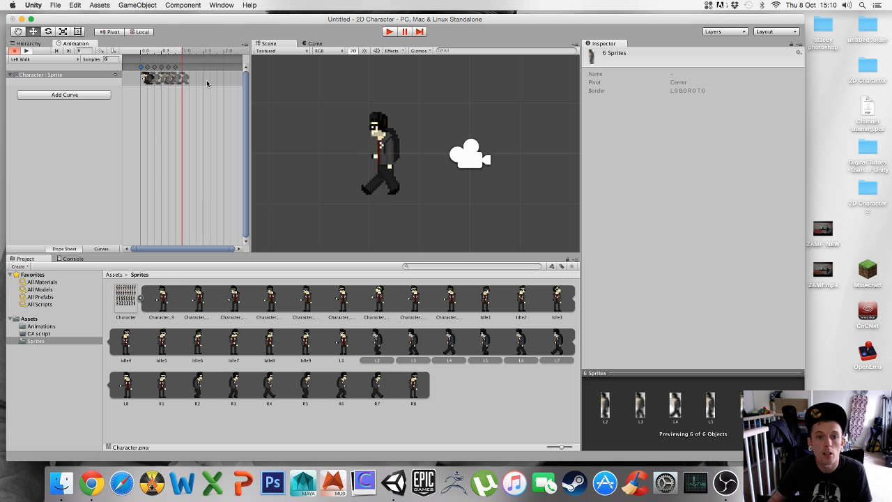
left_click(84, 164)
Create a new animation clip for Character named Idle Right, saved in the Animations folder under Assets
left_click(38, 60)
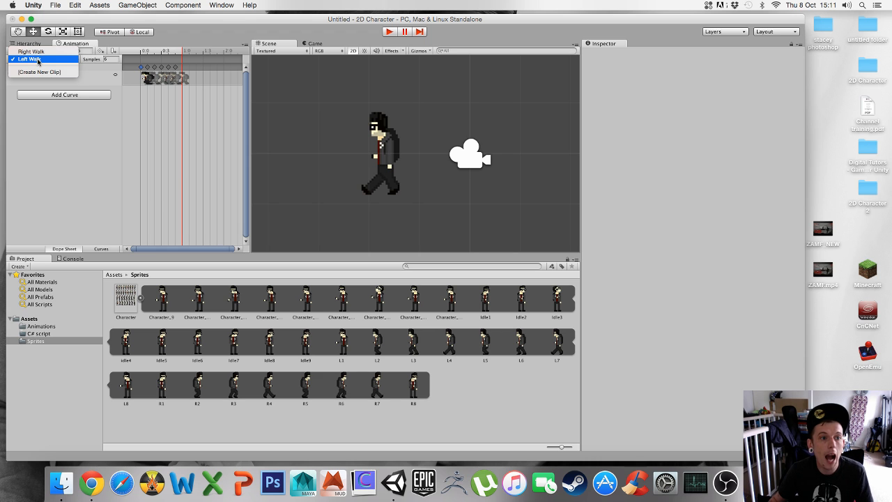
left_click(39, 72)
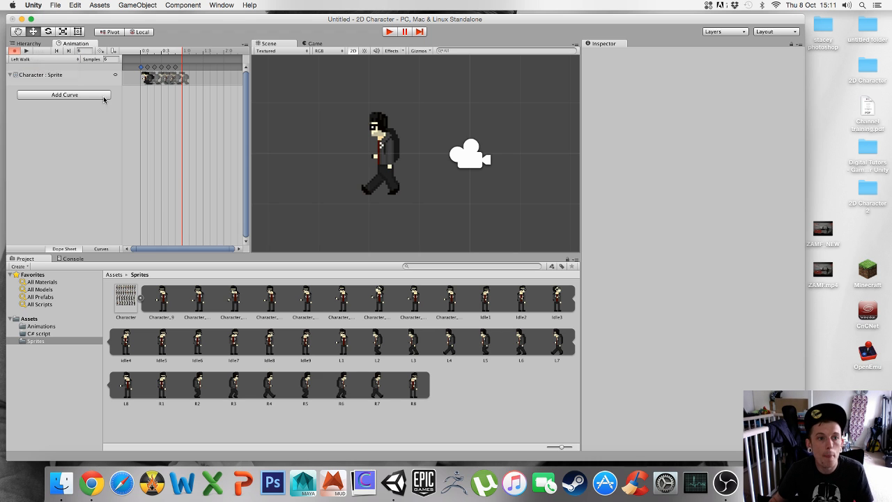
left_click(438, 131)
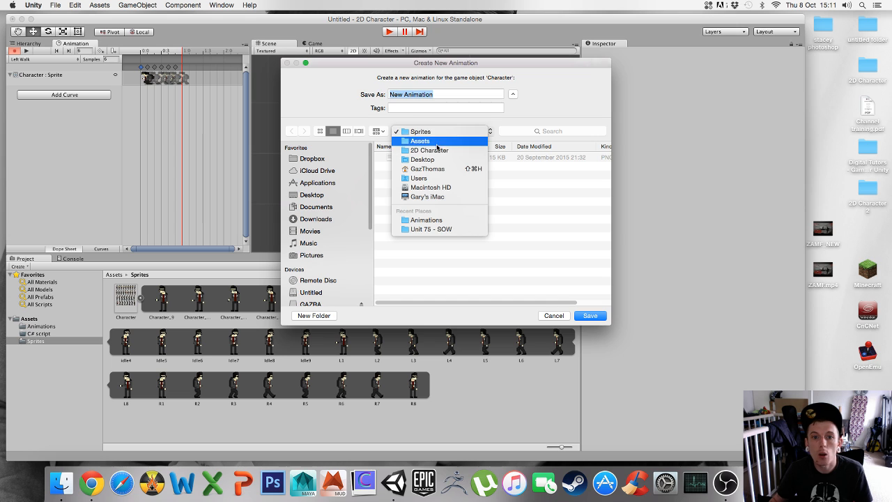
left_click(426, 145)
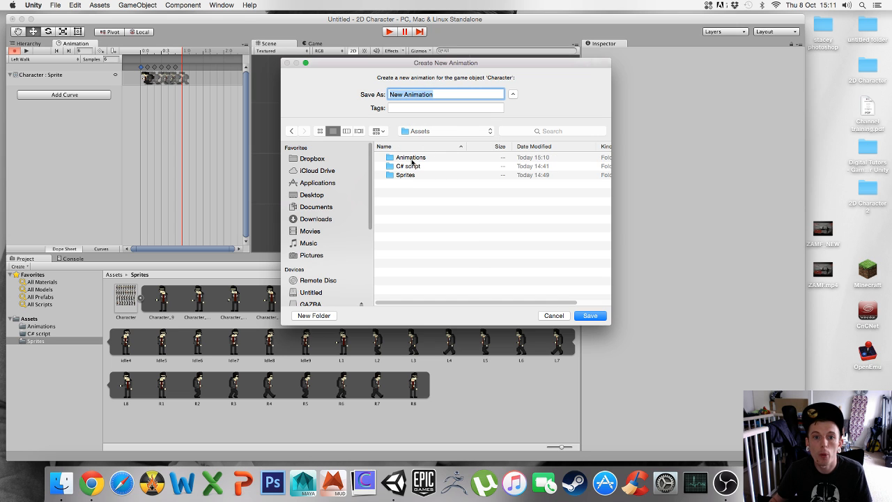
double_click(411, 159)
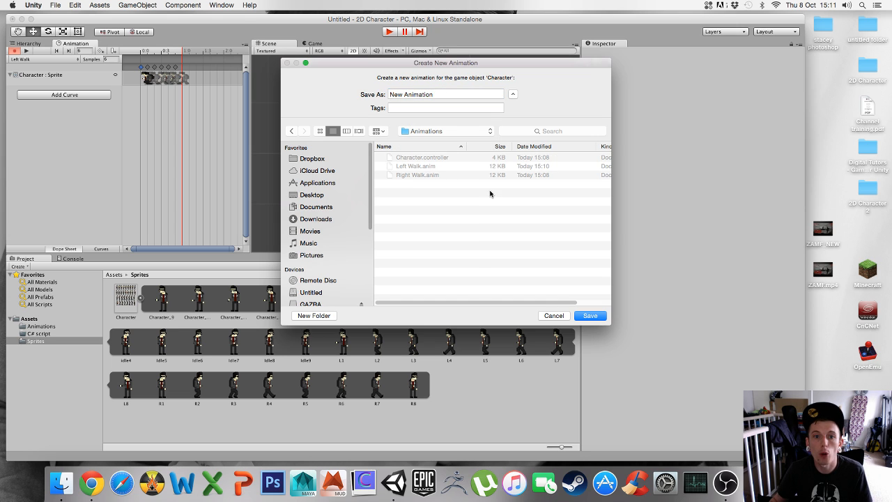
left_click(449, 95)
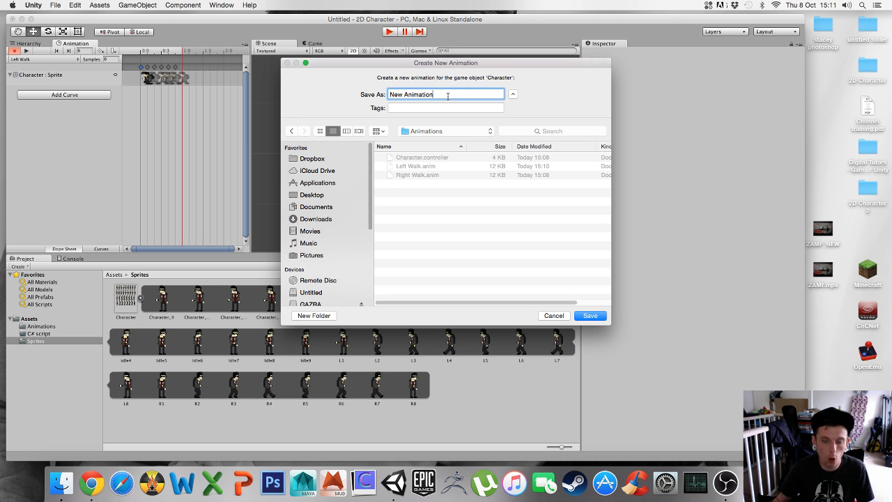
left_click_drag(448, 95, 381, 92)
type("idle")
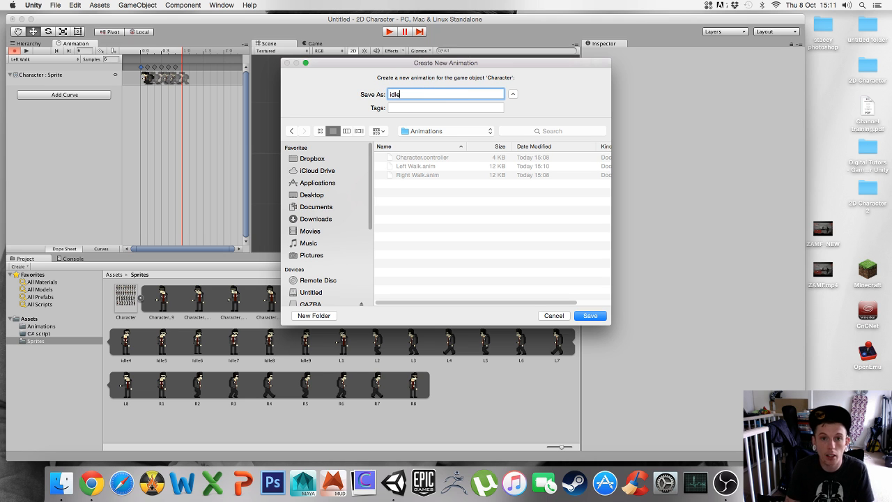
key("BackSpace")
key("BackSpace")
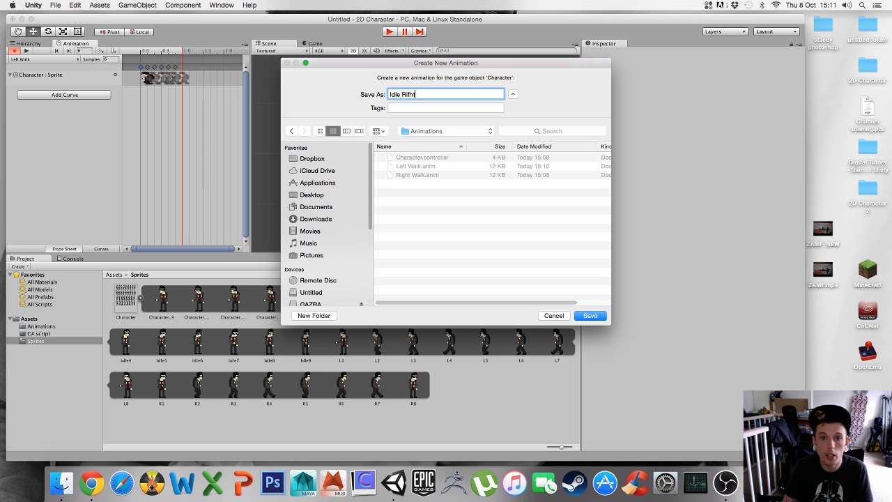
key("Return")
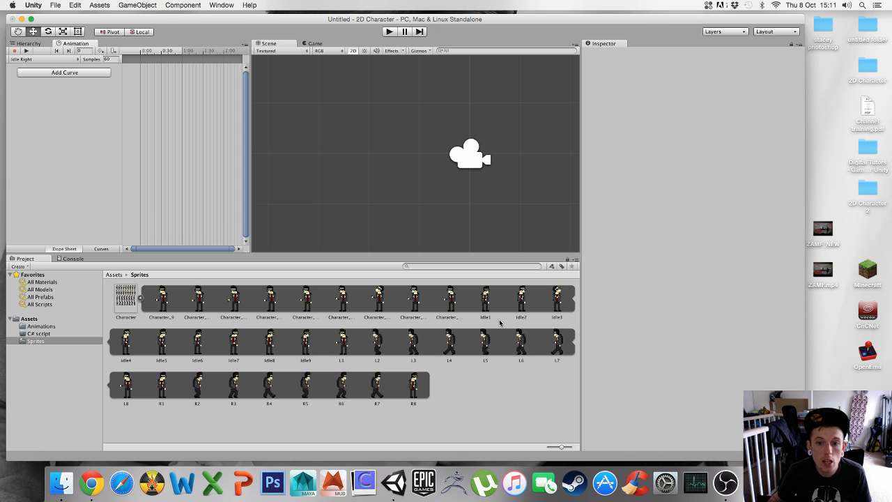
Add sprites Idle1 through Idle9 together as keyframes at the start of the Idle Right timeline
left_click(488, 301)
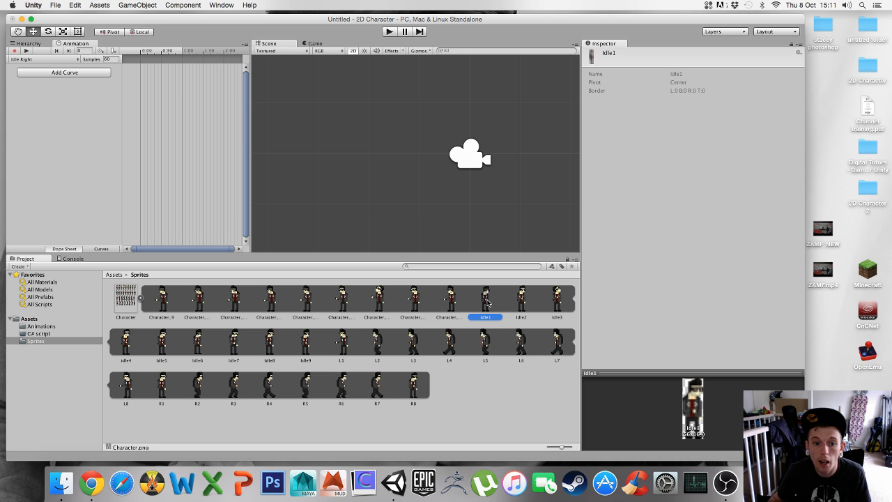
left_click(306, 341, "shift")
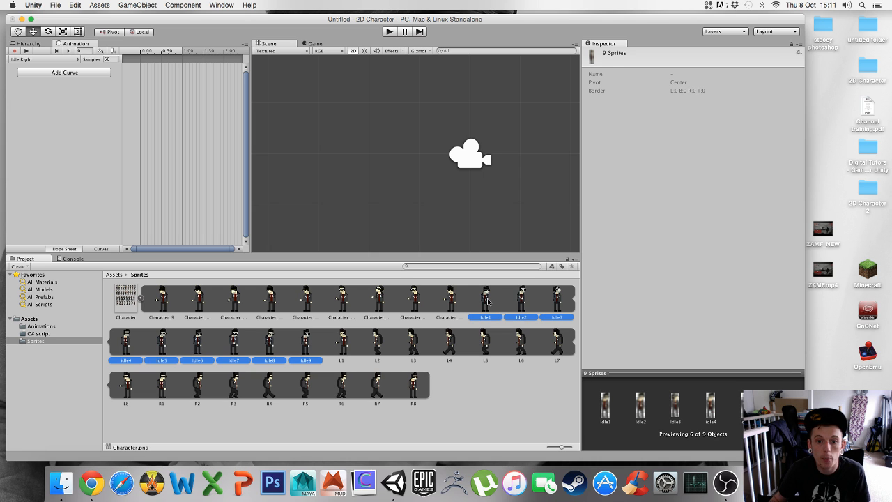
left_click_drag(488, 301, 160, 81)
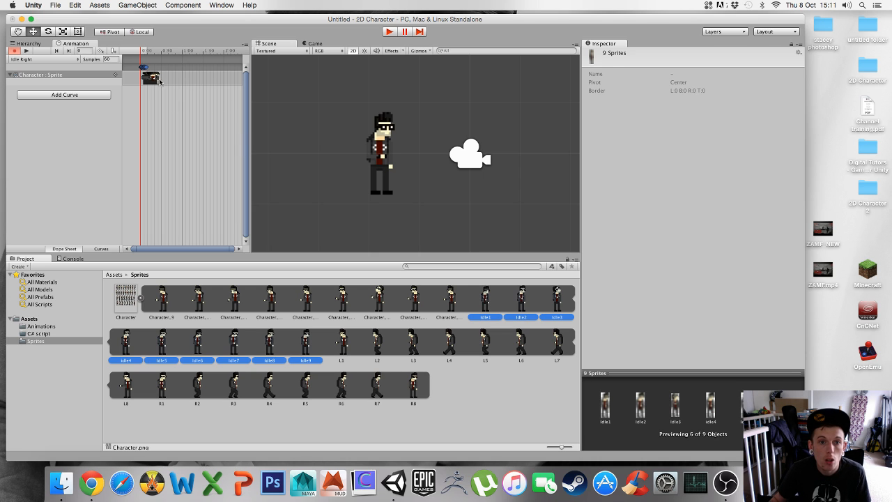
Preview the Idle Right animation, trying a sample rate of 6 before setting it to 8
left_click(26, 51)
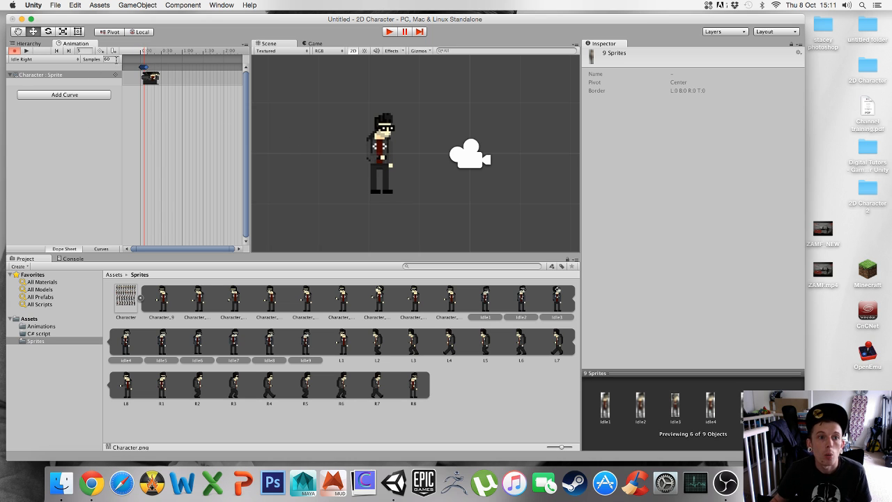
type("6")
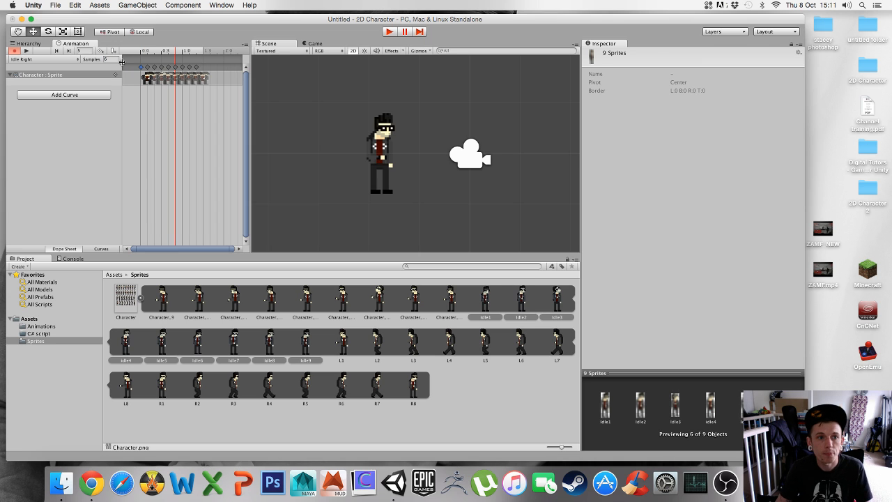
left_click(26, 51)
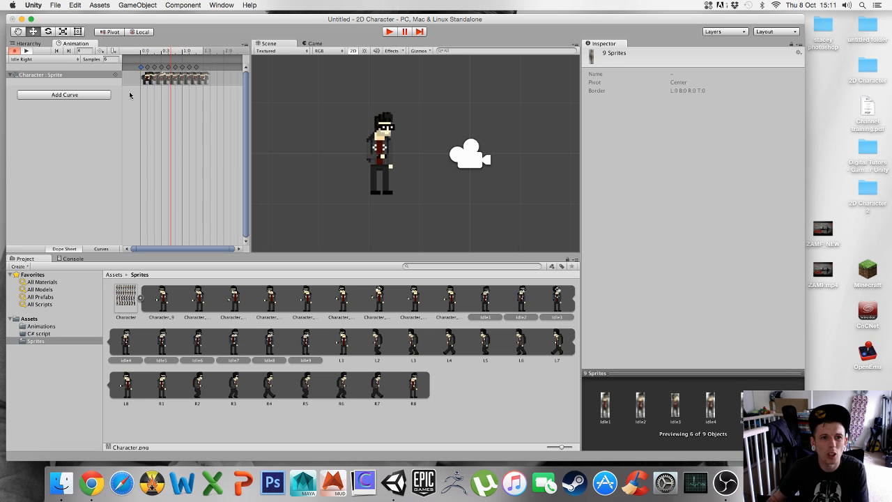
left_click(116, 61)
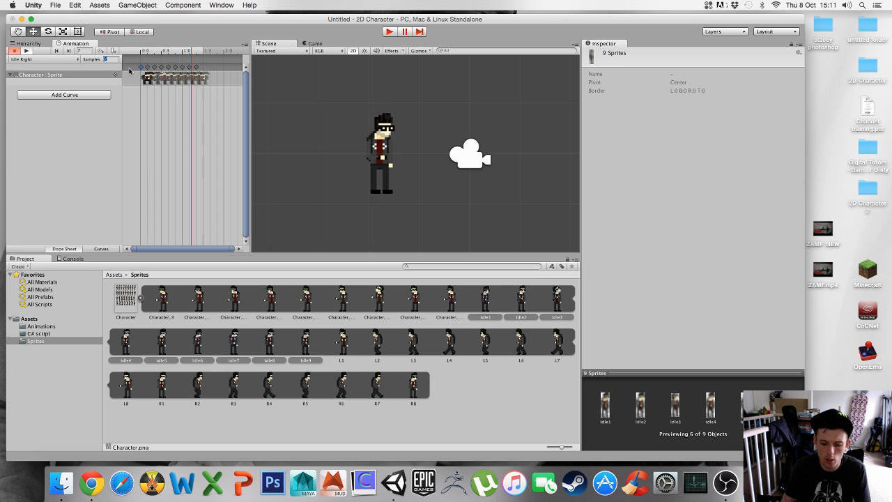
type("8")
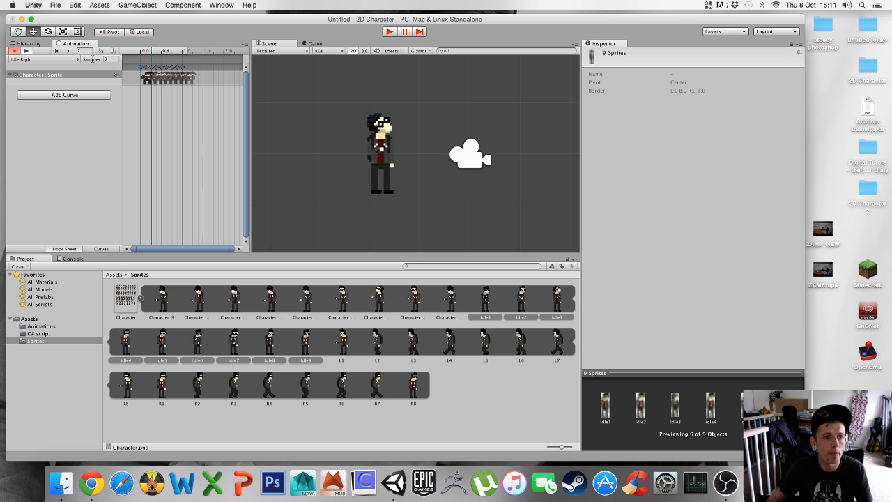
left_click(40, 121)
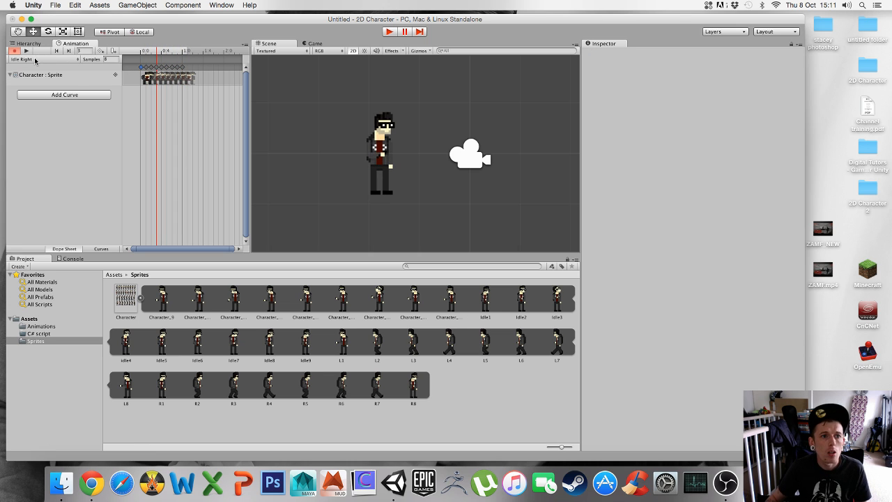
Create a new animation clip for Character named Idle Left, saved in the Animations folder under Assets
left_click(35, 61)
left_click(42, 72)
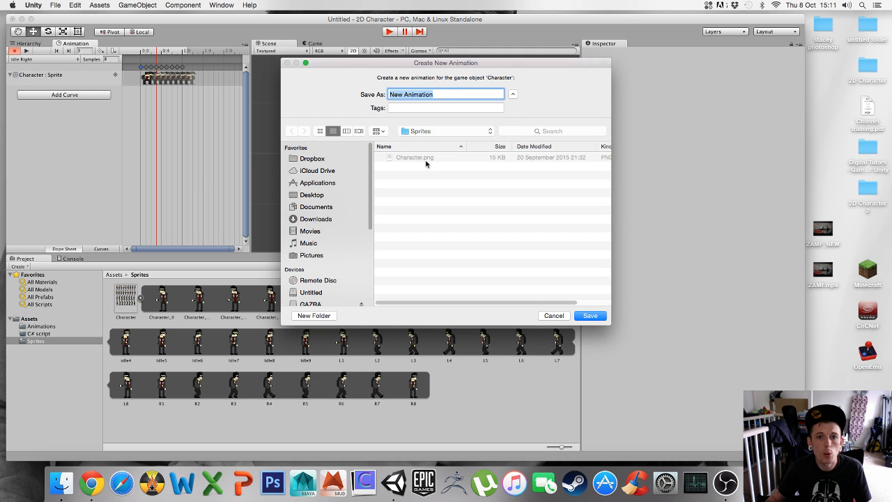
left_click(433, 134)
left_click(422, 141)
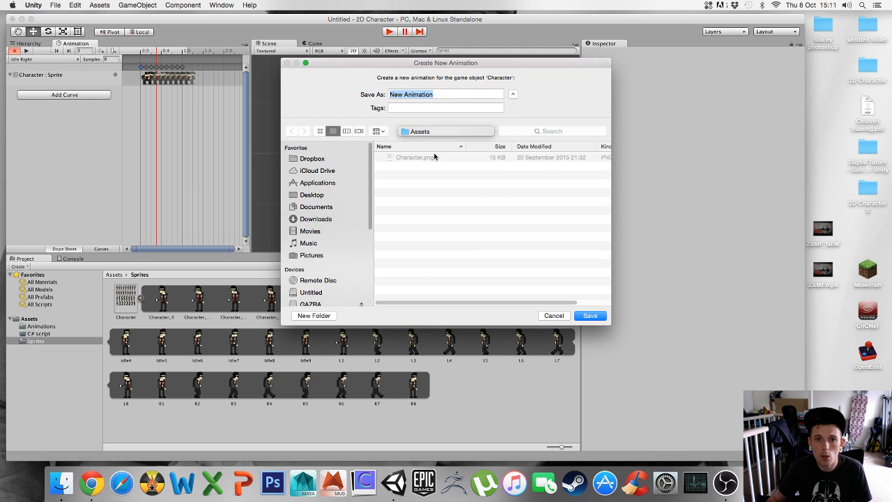
double_click(418, 157)
left_click(453, 93)
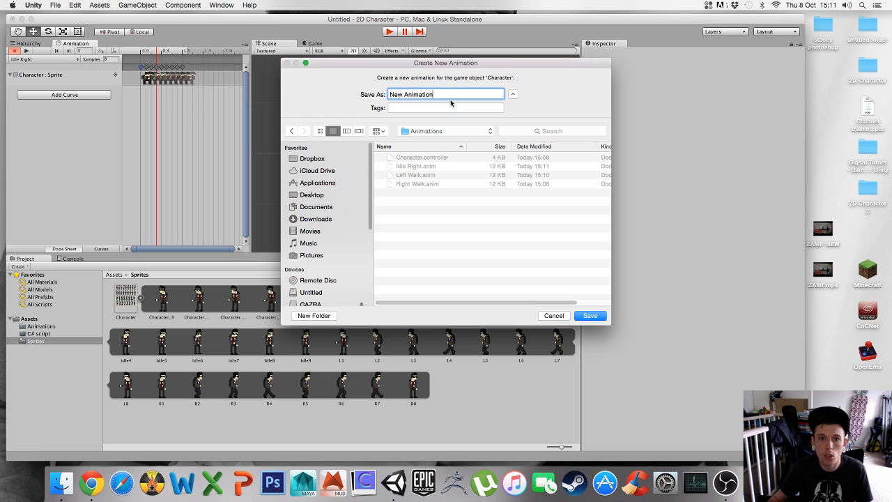
left_click_drag(452, 95, 360, 93)
key("BackSpace")
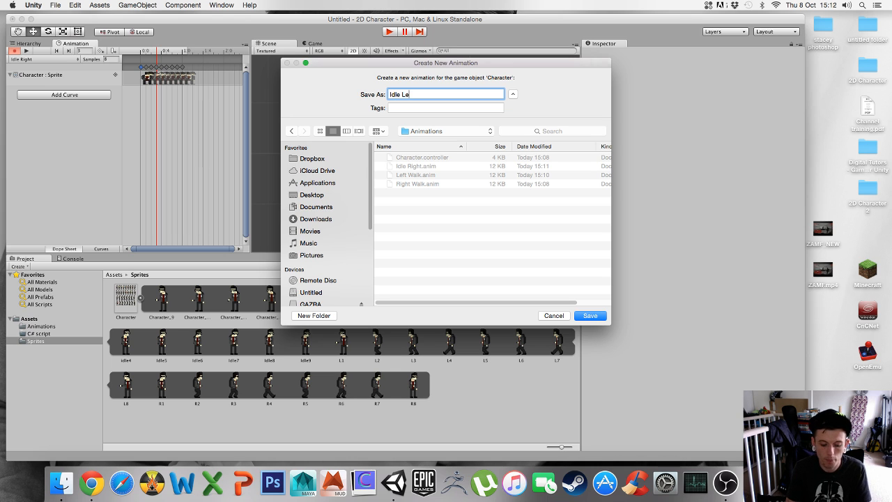
left_click(590, 316)
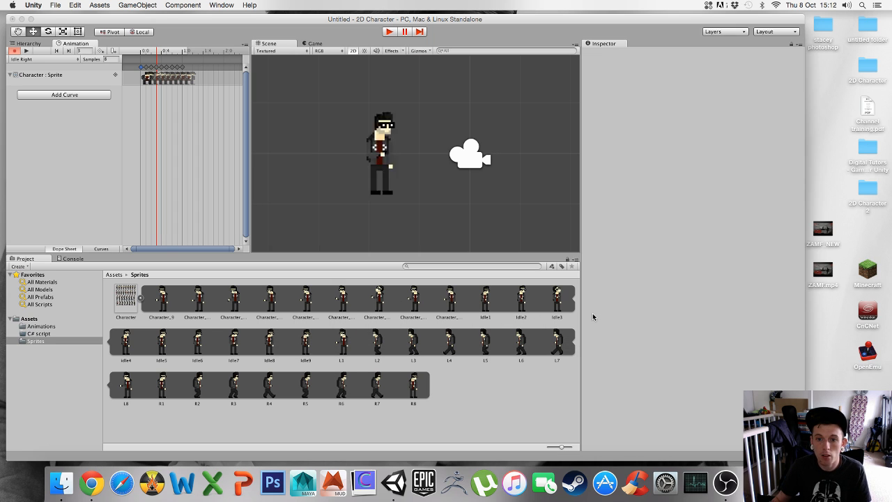
Add the nine consecutive sprites starting with Character_9 together as keyframes at the start of the Idle Left timeline
left_click(448, 301)
left_click(161, 301, "shift")
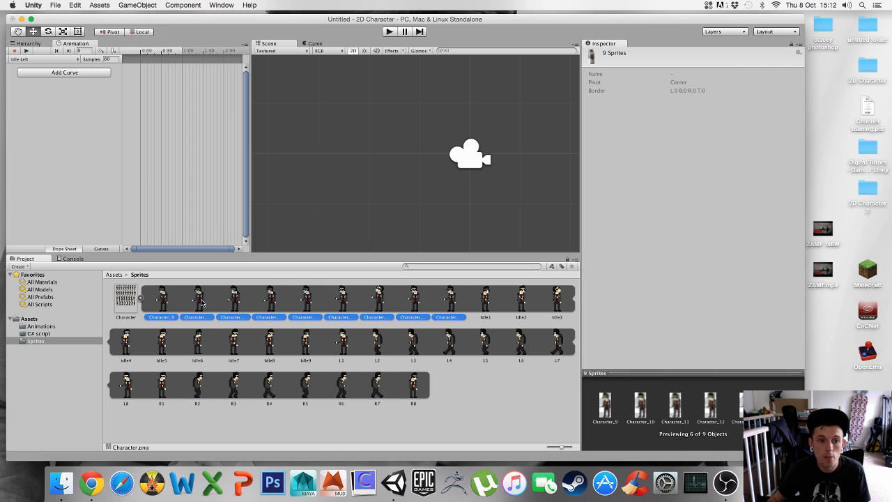
left_click_drag(118, 169, 143, 68)
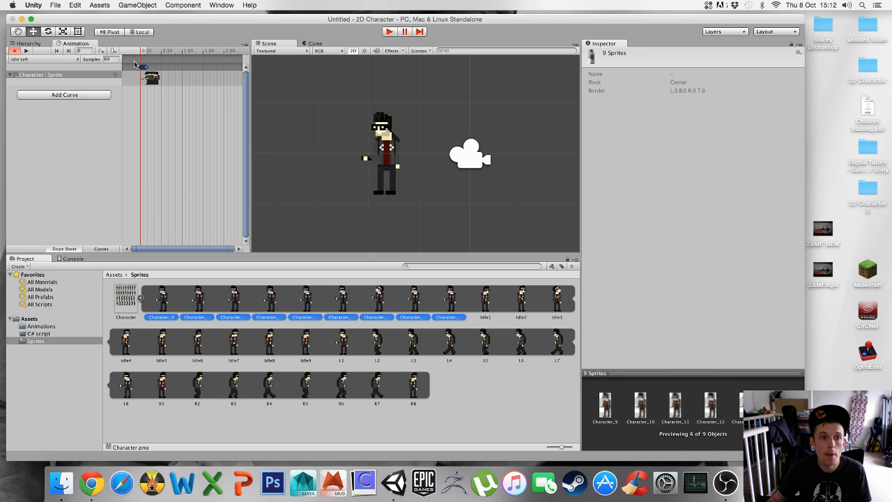
Preview the Idle Left animation and set its sample rate to 8
left_click(26, 51)
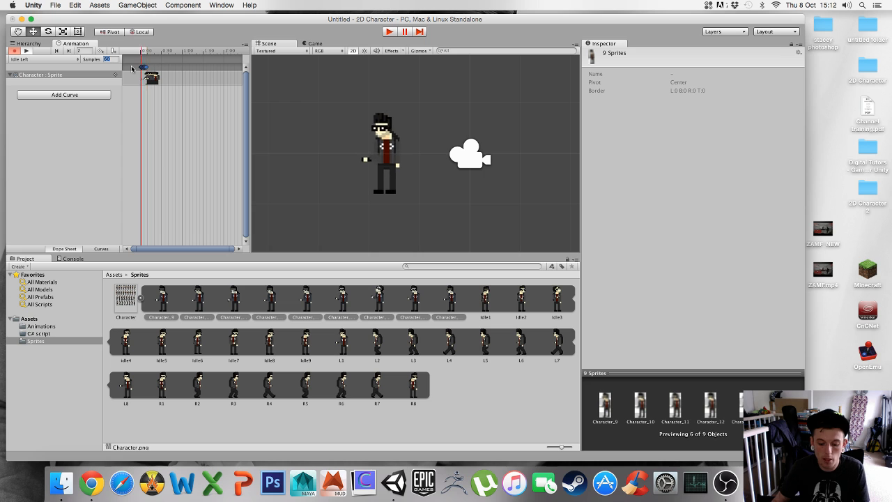
type("8")
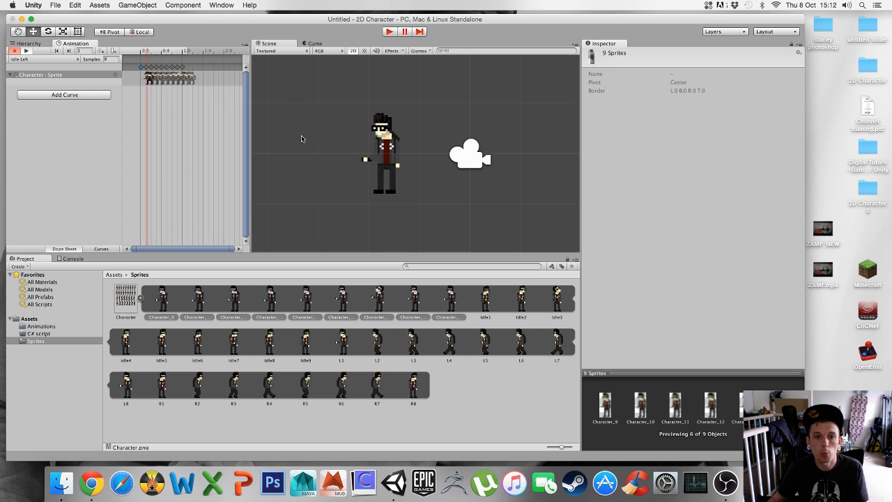
left_click(28, 52)
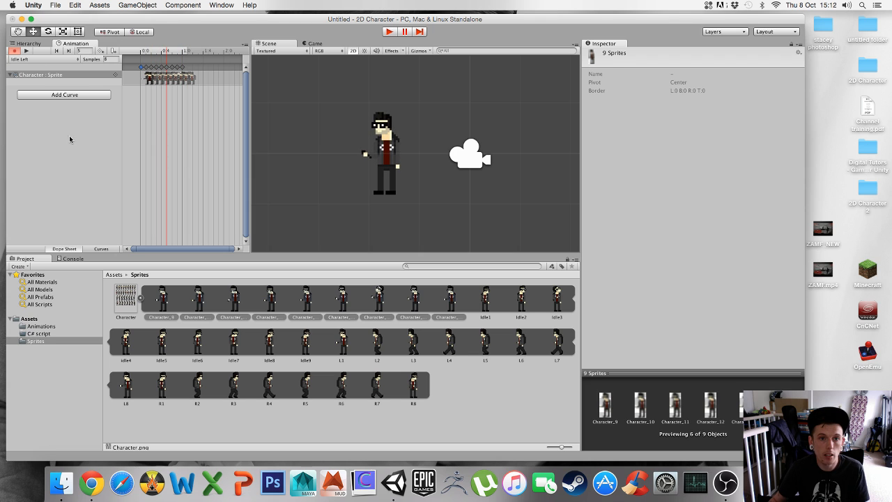
left_click(68, 129)
Check the list of animation clips and inspect the Character object's components from the scene hierarchy
left_click(24, 61)
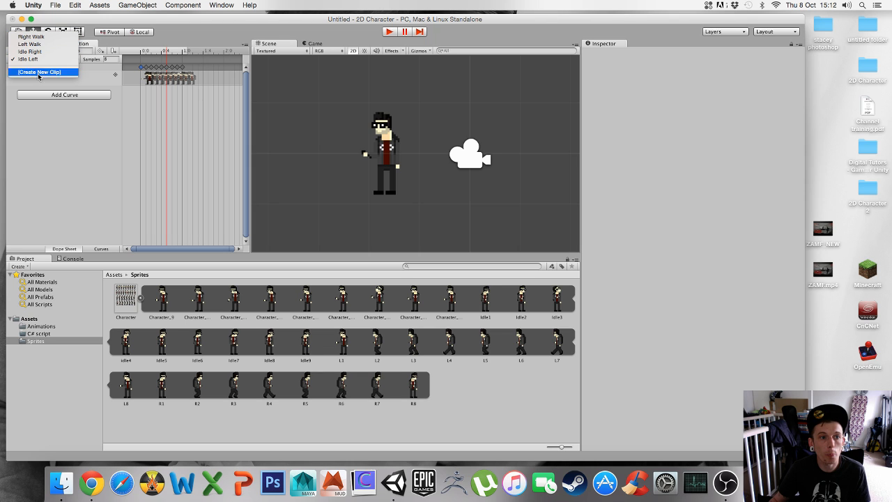
left_click(56, 148)
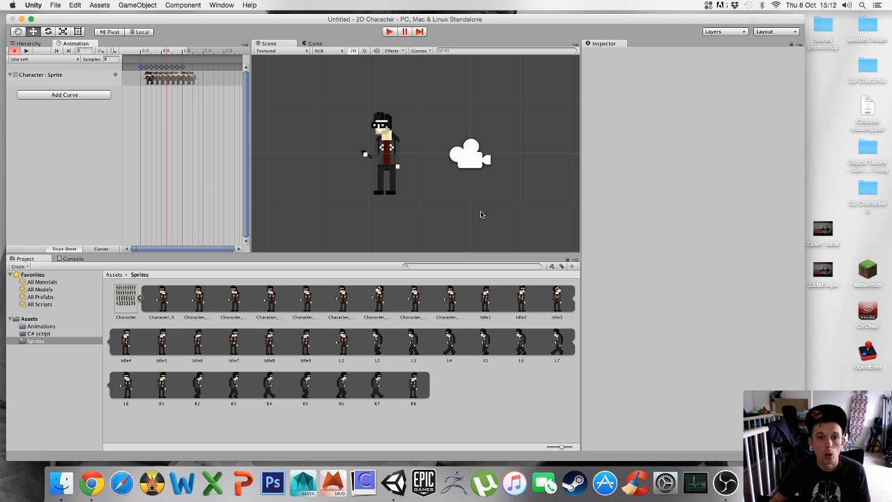
left_click(28, 44)
left_click(32, 62)
left_click(33, 68)
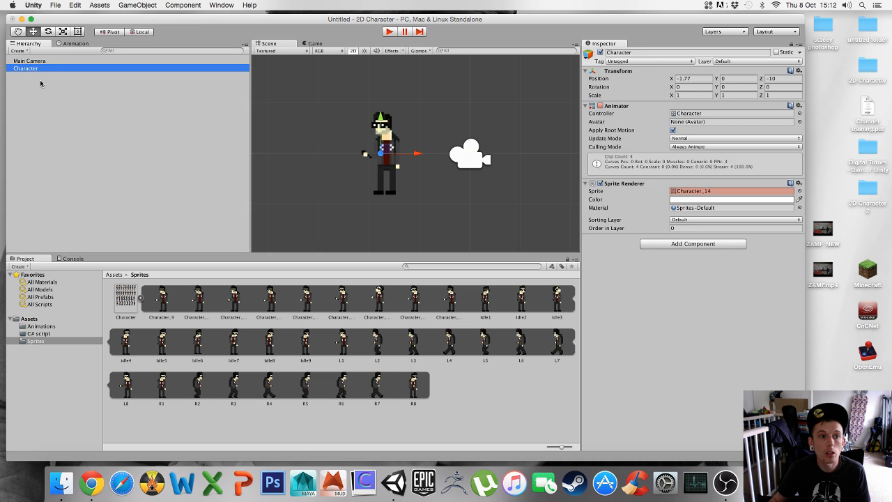
left_click(422, 174)
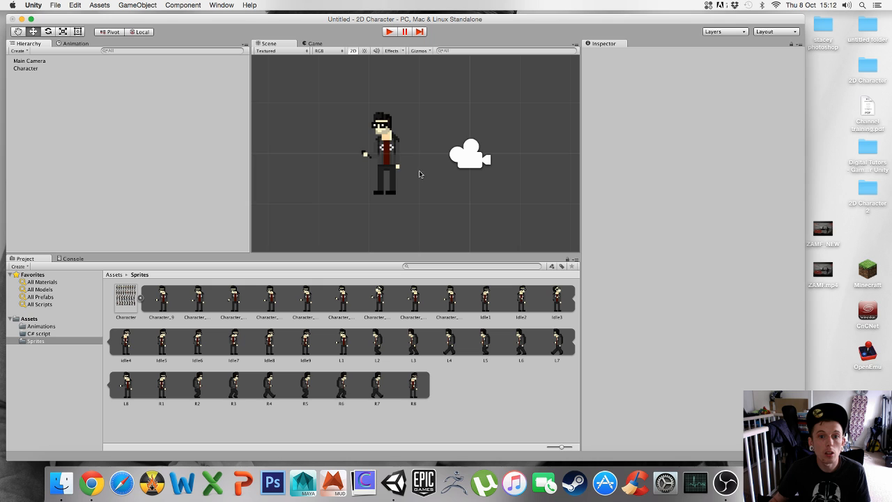
Review the Idle Right, Left Walk and Right Walk clips of Character in turn in the animation editor
left_click(76, 44)
left_click(19, 59)
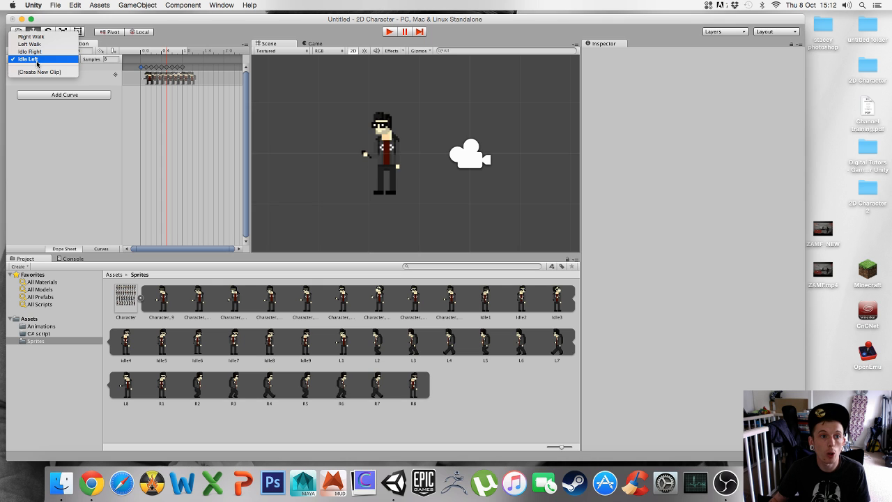
left_click(31, 51)
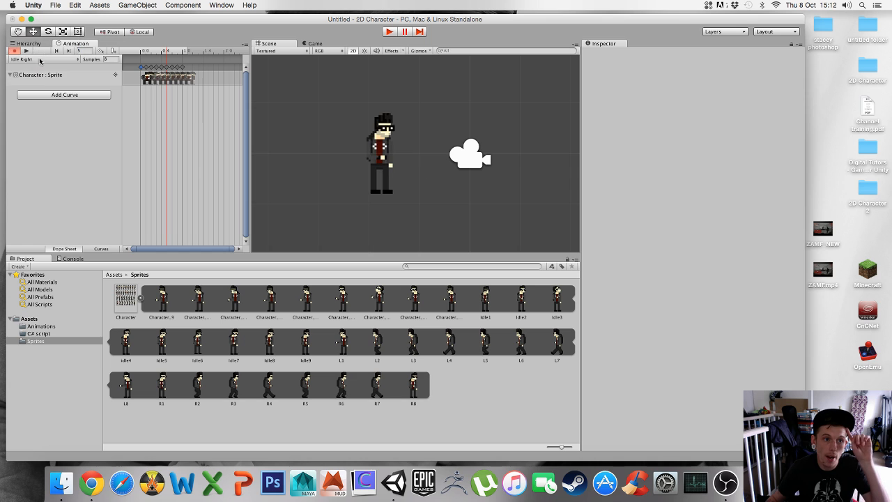
left_click(37, 60)
left_click(34, 52)
left_click(40, 60)
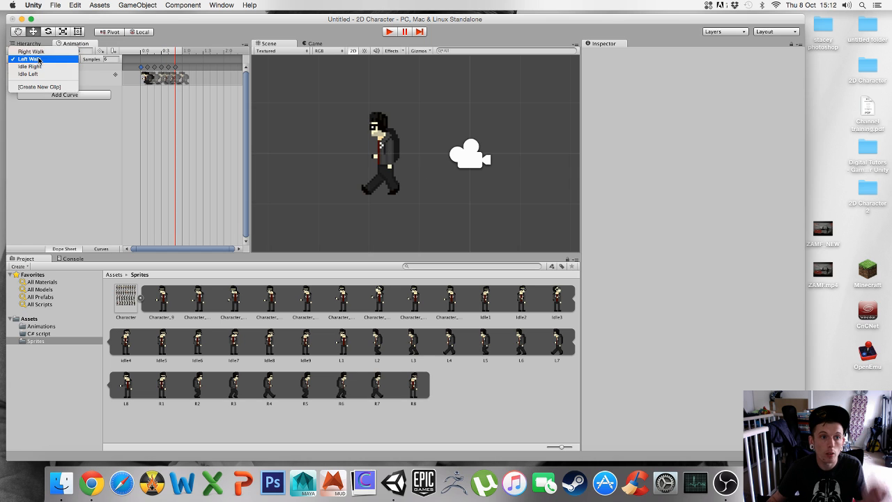
left_click(31, 52)
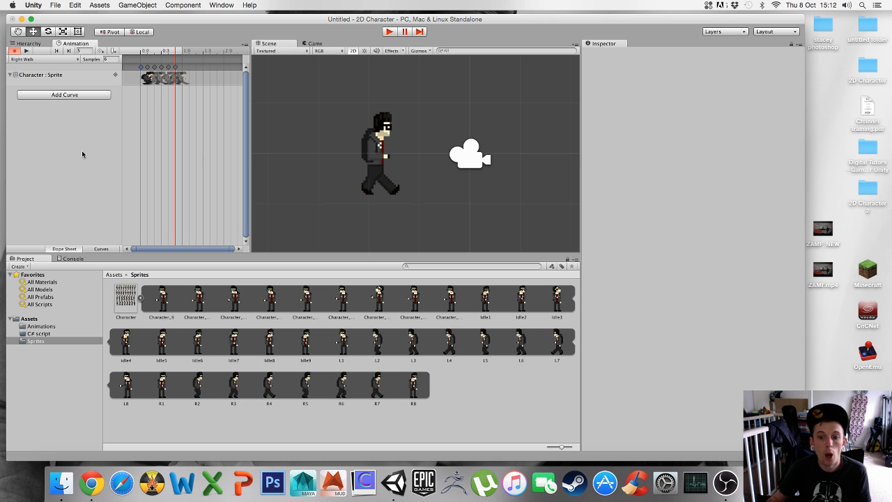